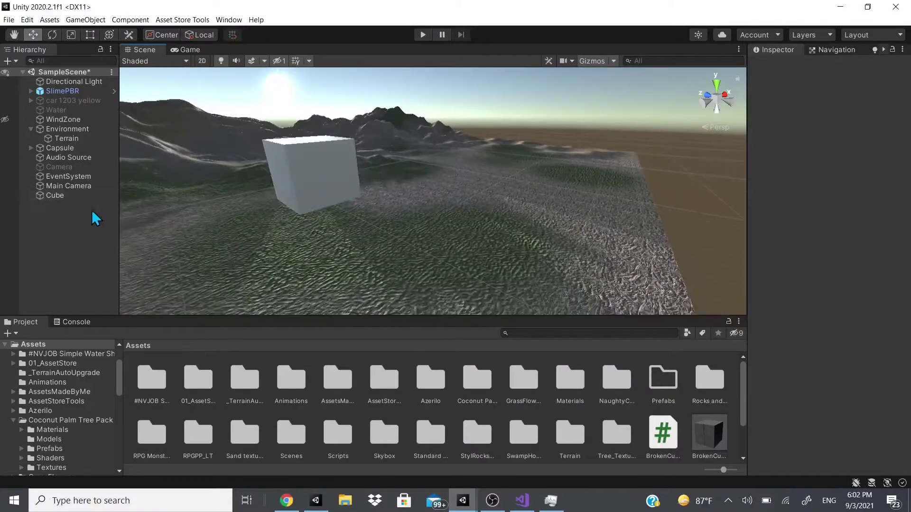
Drop the BrokenCube prefab into the scene and inspect its pieces, including Cube_8's physics settings
{"action": "left_click_drag", "start_coordinate": [718, 449], "coordinate": [377, 204]}
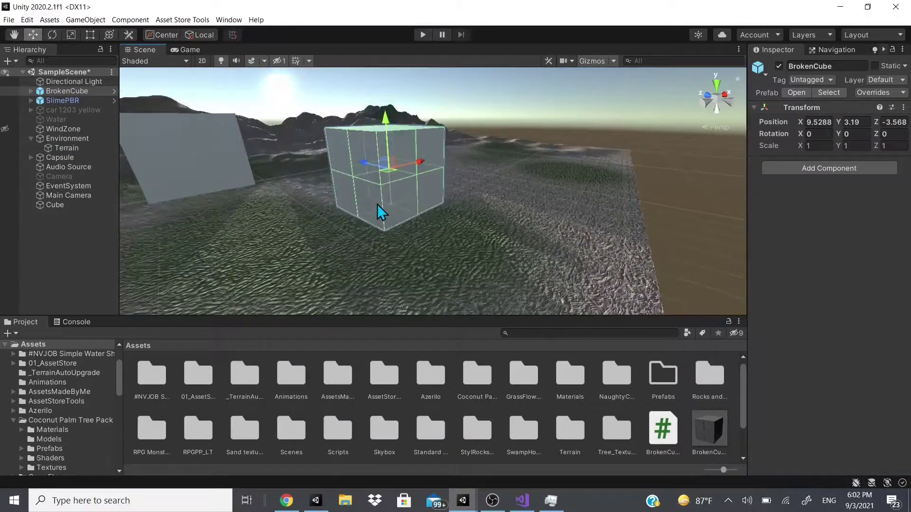
{"action": "left_click", "coordinate": [377, 203]}
{"action": "left_click", "coordinate": [388, 149]}
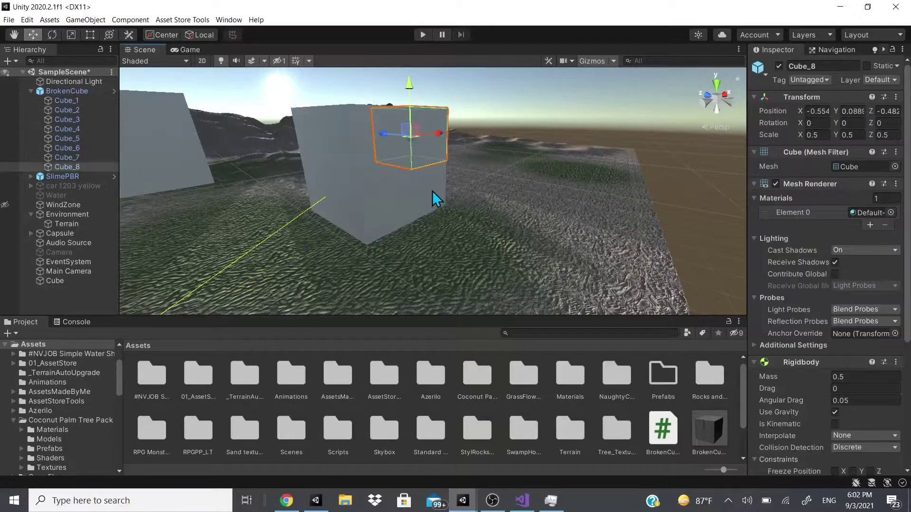
{"action": "left_click", "coordinate": [66, 157]}
{"action": "left_click", "coordinate": [67, 167]}
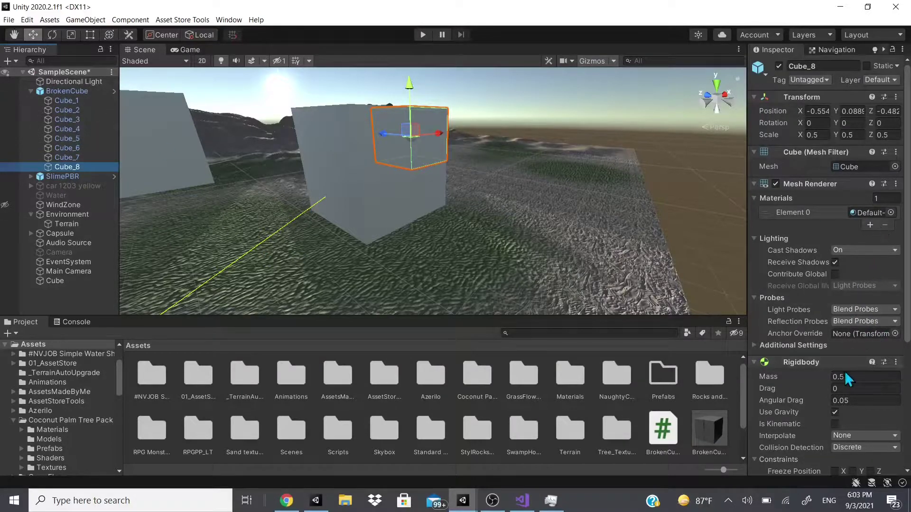
{"action": "scroll", "coordinate": [842, 366], "scroll_direction": "down", "scroll_amount": 5}
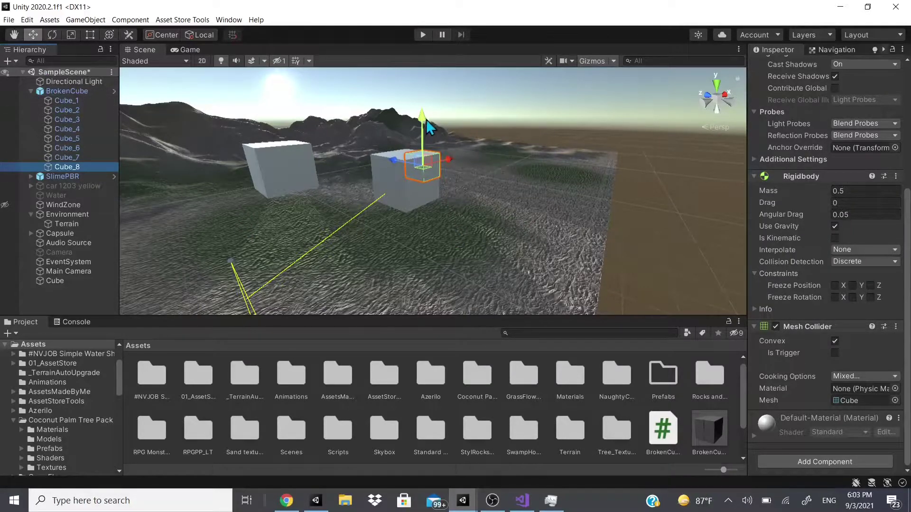
Frame the BrokenCube and check Cube_1's 0.5 scale, trying and undoing a slide along X
{"action": "left_click", "coordinate": [62, 91]}
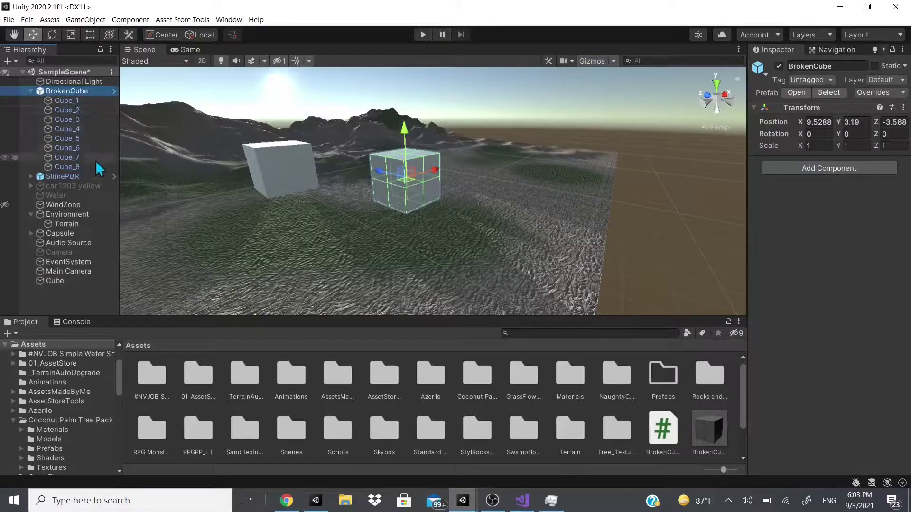
{"action": "key", "text": "f"}
{"action": "left_click", "coordinate": [59, 100]}
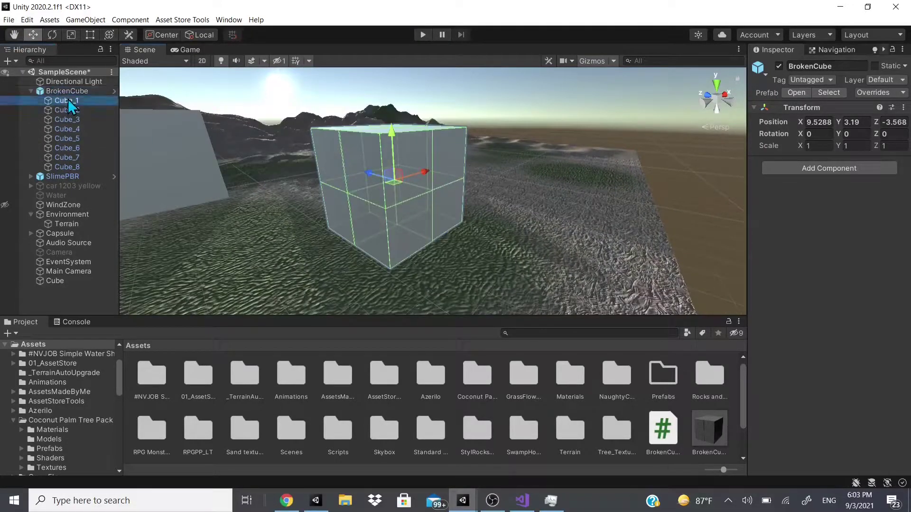
{"action": "left_click", "coordinate": [820, 135]}
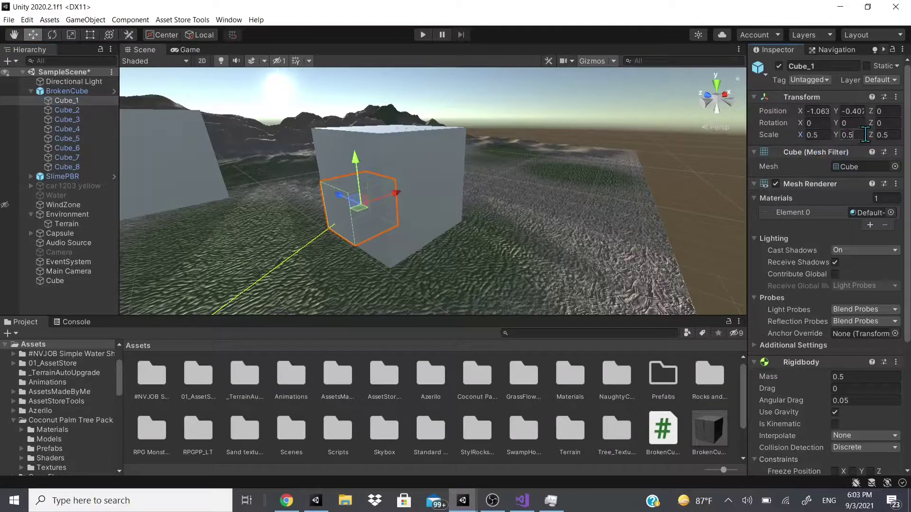
{"action": "left_click_drag", "start_coordinate": [393, 193], "coordinate": [332, 219]}
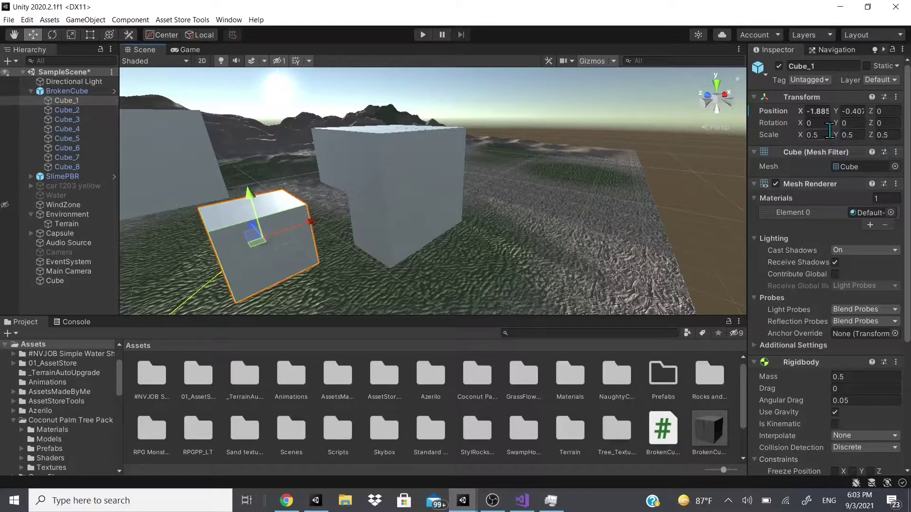
{"action": "left_click", "coordinate": [848, 134]}
{"action": "left_click", "coordinate": [897, 136]}
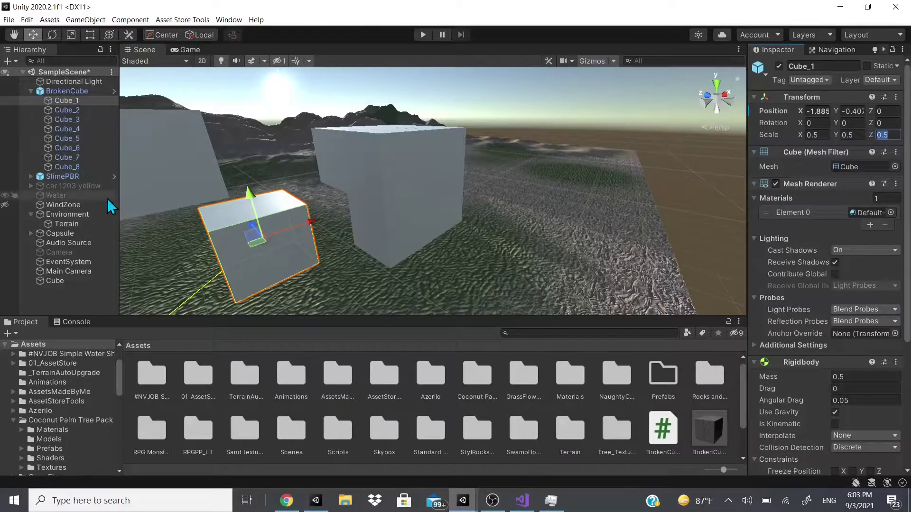
{"action": "key", "text": "ctrl+z"}
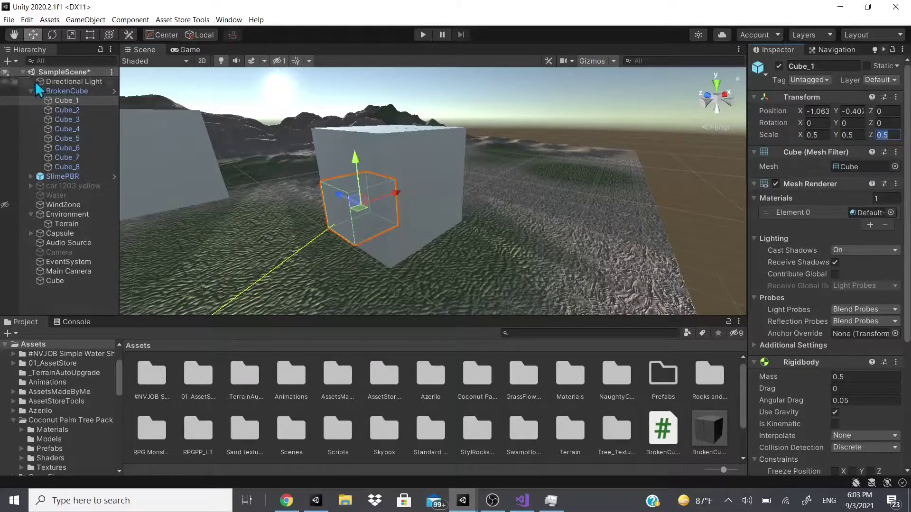
Select Cube_1 through Cube_4, test duplicating and moving them, then undo and collapse the group
{"action": "left_click", "coordinate": [67, 109]}
{"action": "left_click", "coordinate": [79, 119]}
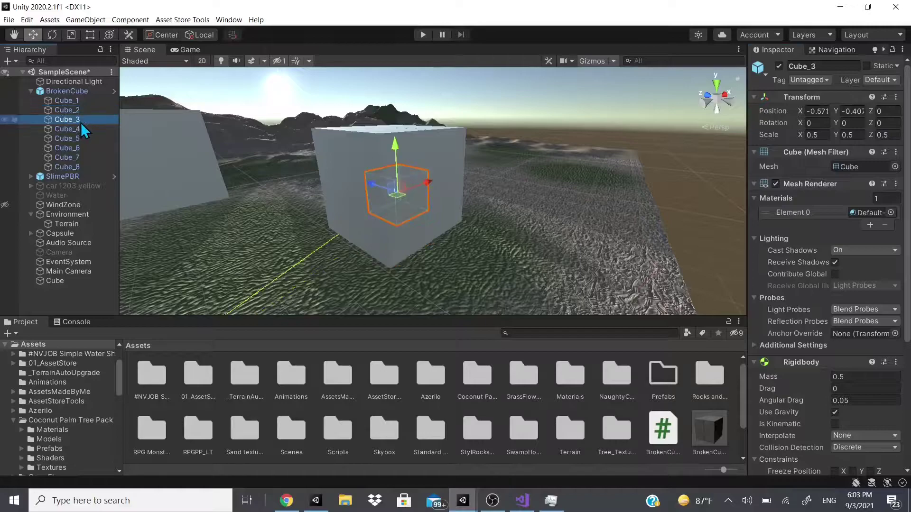
{"action": "left_click", "coordinate": [80, 128]}
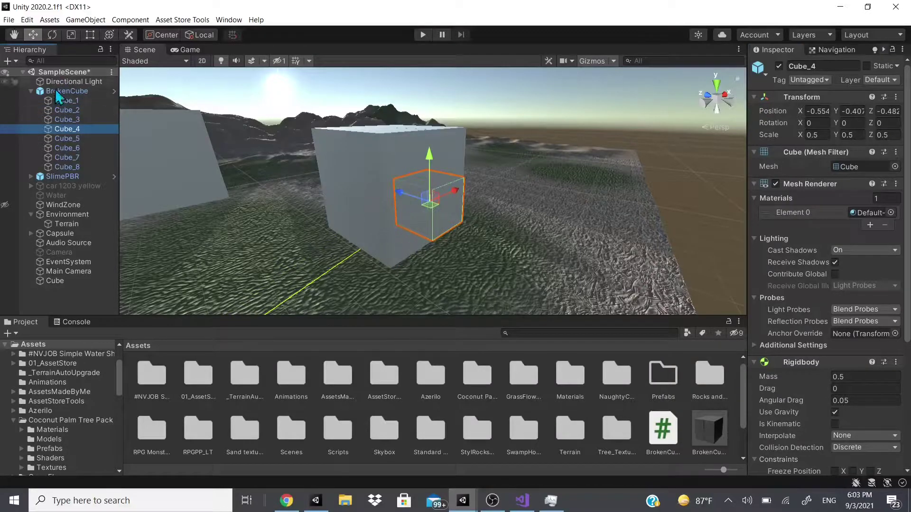
{"action": "left_click", "coordinate": [66, 101]}
{"action": "left_click", "coordinate": [80, 129], "text": "shift"}
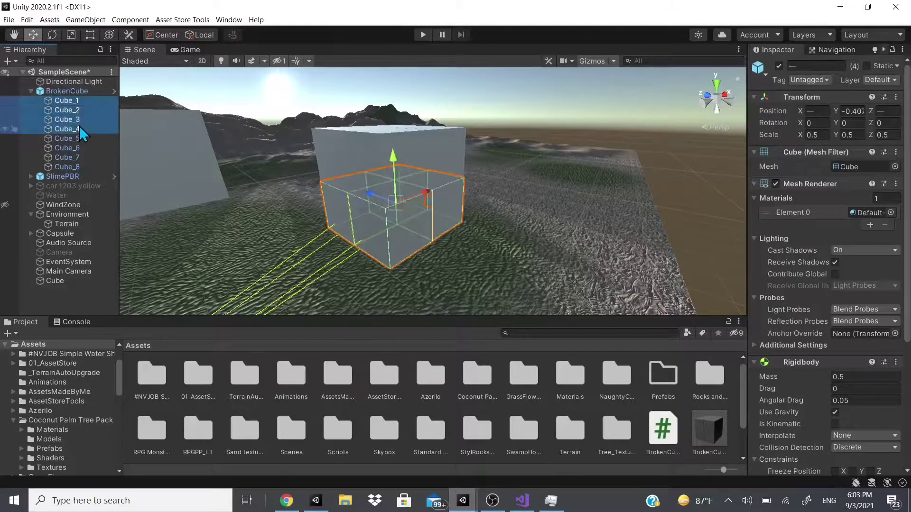
{"action": "key", "text": "ctrl+d"}
{"action": "left_click_drag", "start_coordinate": [397, 157], "coordinate": [409, 114]}
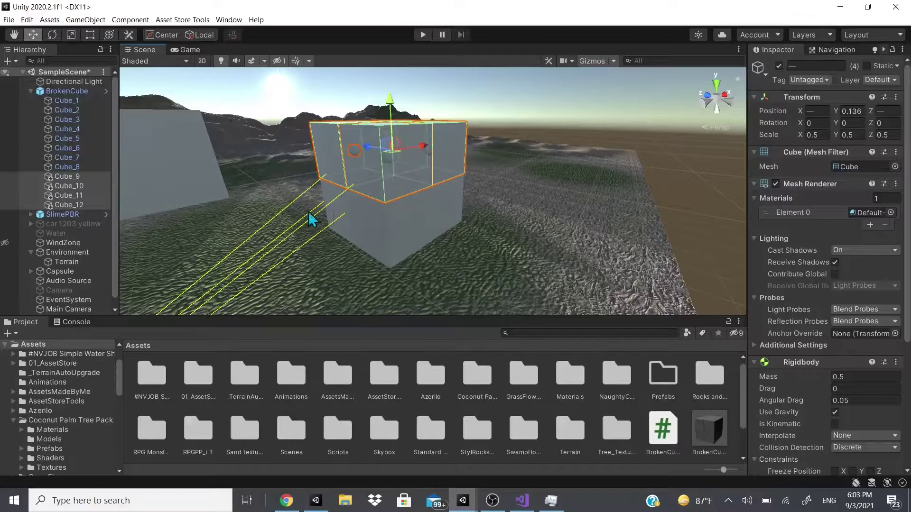
{"action": "key", "text": "ctrl+z"}
{"action": "left_click", "coordinate": [83, 92]}
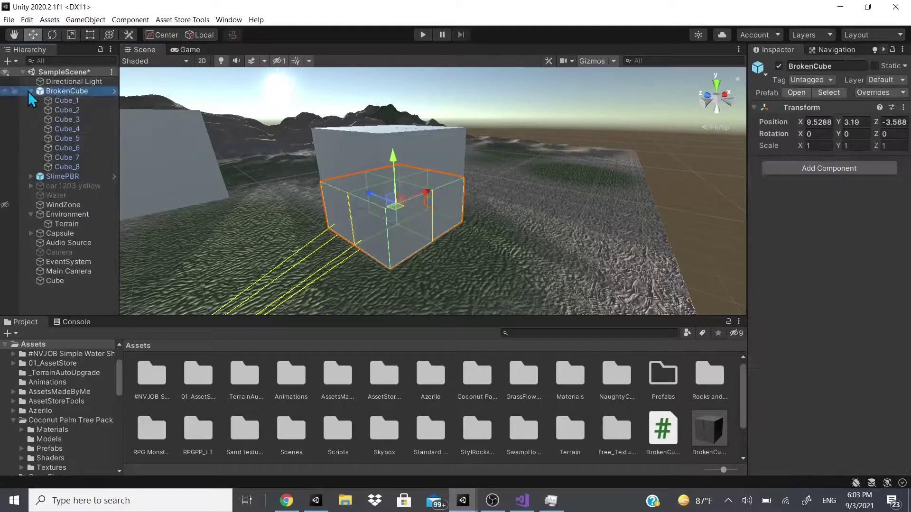
{"action": "left_click", "coordinate": [31, 91]}
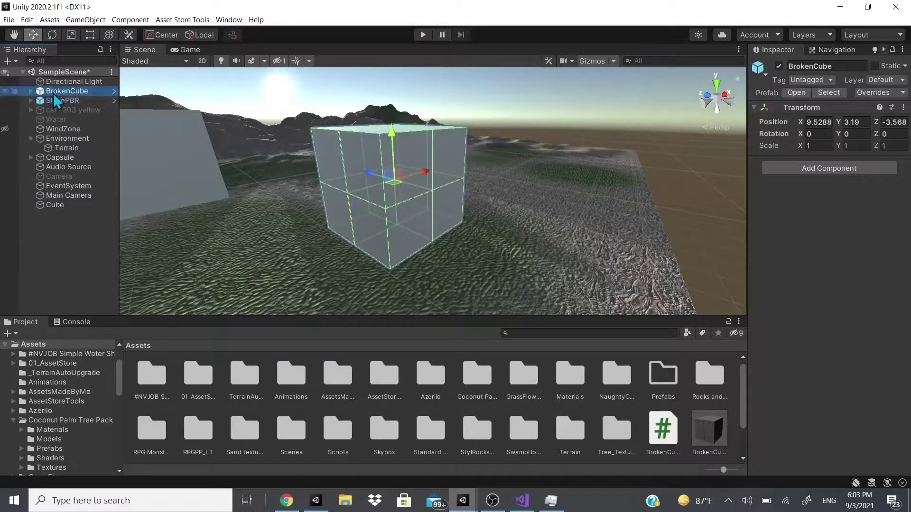
Create a new empty object in the Hierarchy named BrokenCube
{"action": "right_click", "coordinate": [70, 262]}
{"action": "left_click", "coordinate": [92, 369]}
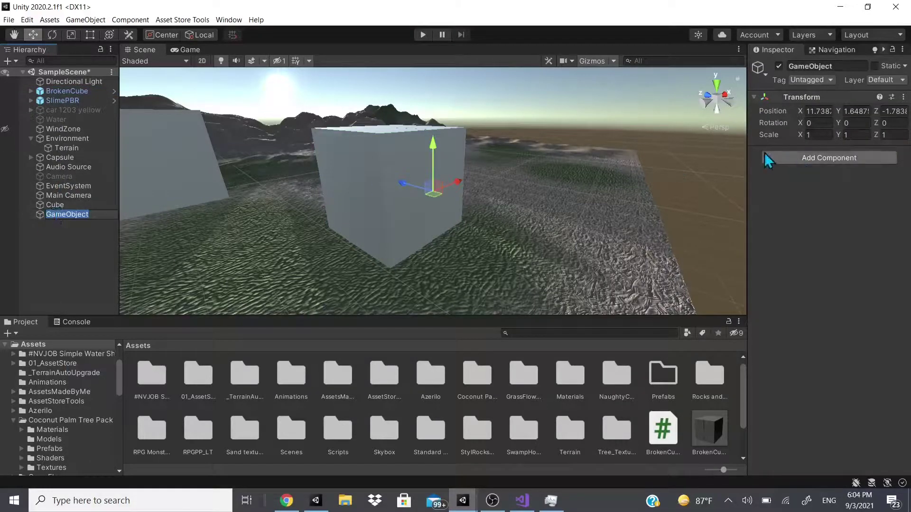
{"action": "left_click", "coordinate": [832, 66]}
{"action": "type", "text": "BrokenCube"}
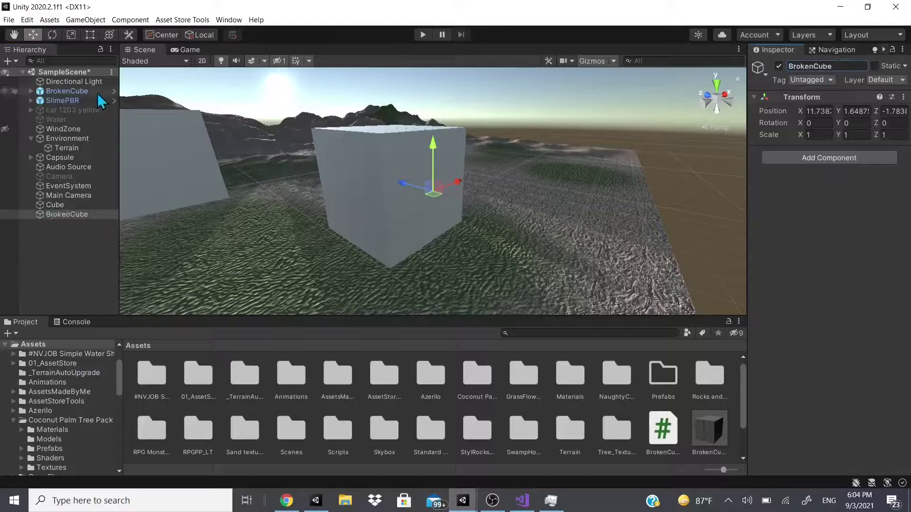
{"action": "left_click", "coordinate": [101, 91]}
{"action": "left_click", "coordinate": [101, 214]}
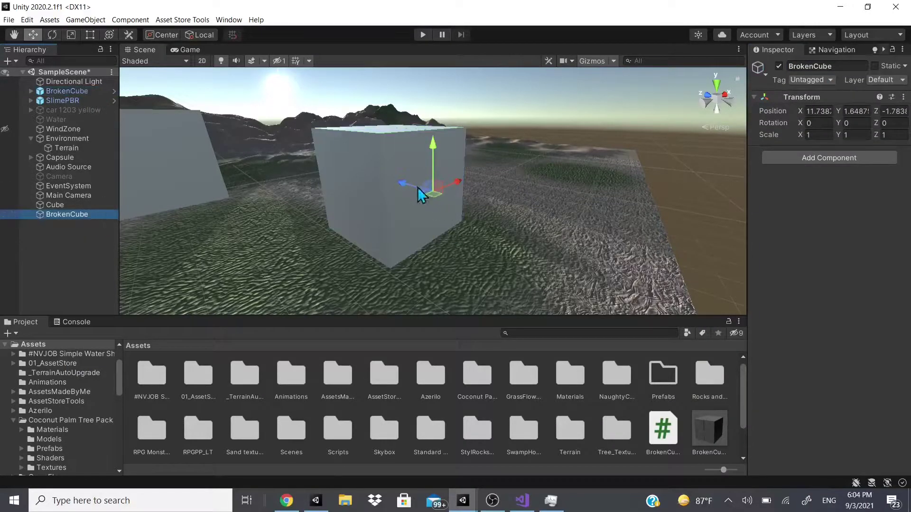
Add a child Cube under the new BrokenCube, trying and undoing a 0.5 scale
{"action": "right_click", "coordinate": [49, 216]}
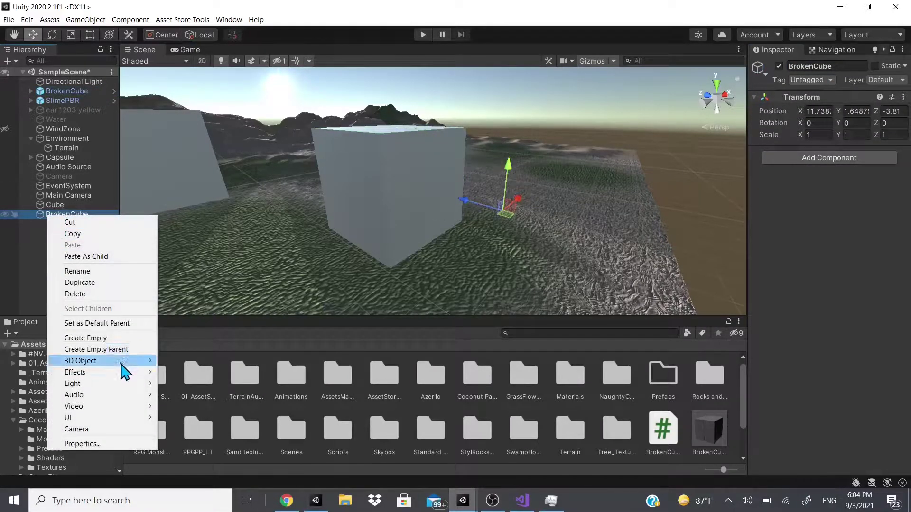
{"action": "mouse_move", "coordinate": [122, 364]}
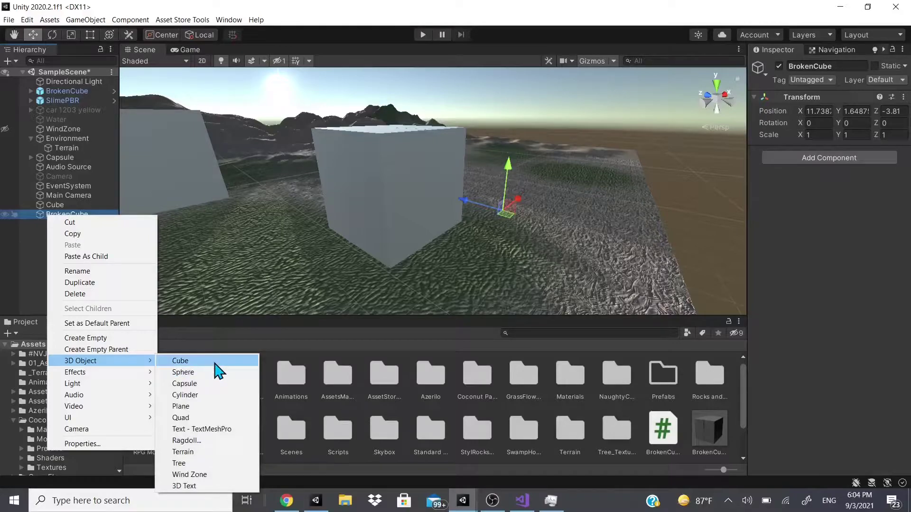
{"action": "left_click", "coordinate": [217, 363]}
{"action": "left_click", "coordinate": [825, 135]}
{"action": "type", "text": "0.5"}
{"action": "key", "text": "Tab"}
{"action": "type", "text": "0.5"}
{"action": "key", "text": "Tab"}
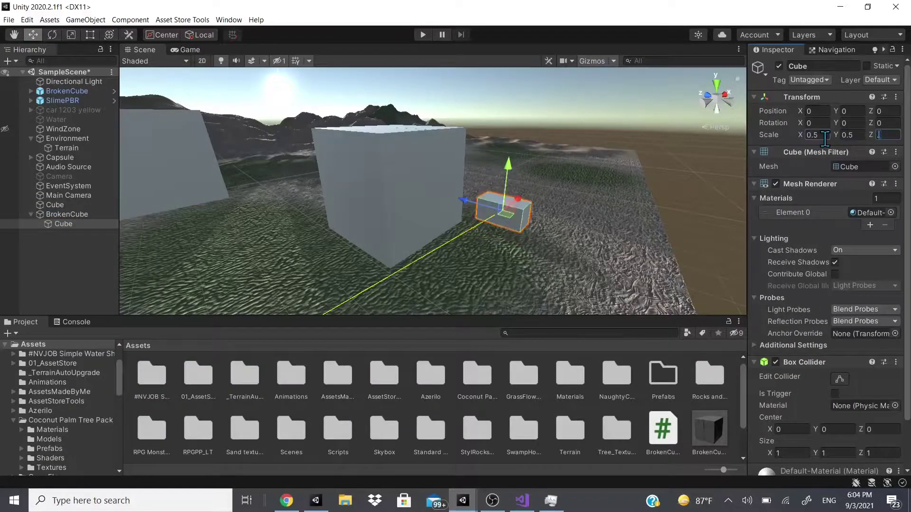
{"action": "key", "text": "ctrl+z"}
{"action": "key", "text": "f"}
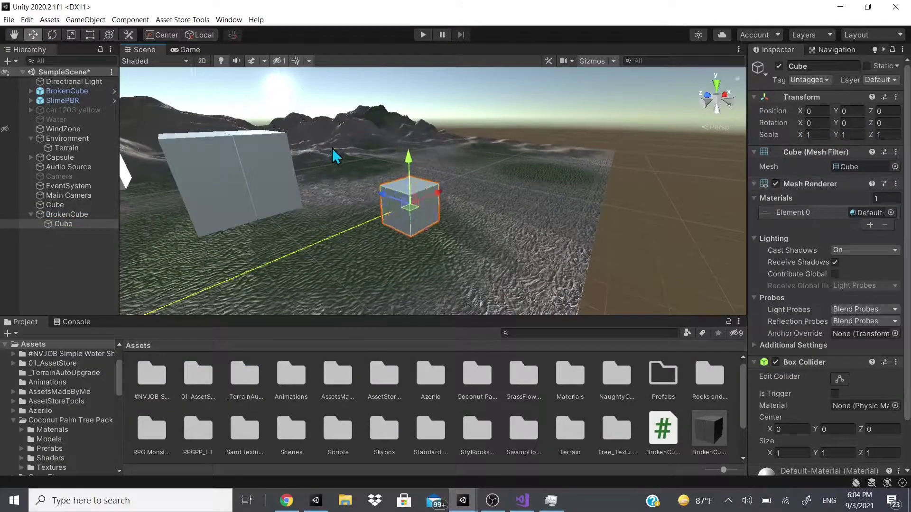
Move the child cube next to the prefab's pieces, comparing it with Cube_1
{"action": "left_click", "coordinate": [67, 90]}
{"action": "left_click", "coordinate": [31, 91]}
{"action": "left_click", "coordinate": [66, 101]}
{"action": "middle_click_drag", "start_coordinate": [285, 252], "coordinate": [453, 214]}
{"action": "key", "text": "w"}
{"action": "left_click", "coordinate": [454, 215]}
{"action": "left_click_drag", "start_coordinate": [453, 214], "coordinate": [419, 239]}
{"action": "scroll", "coordinate": [373, 185], "scroll_direction": "up", "scroll_amount": 6}
{"action": "scroll", "coordinate": [332, 183], "scroll_direction": "down", "scroll_amount": 3}
Scale the child cube to 0.5 on X, Y and Z
{"action": "left_click", "coordinate": [818, 136]}
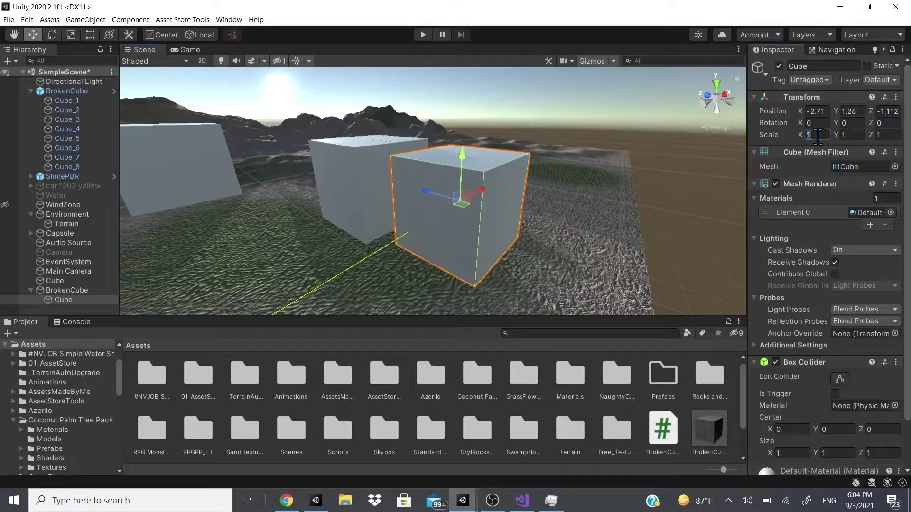
{"action": "type", "text": "0.5"}
{"action": "key", "text": "Tab"}
{"action": "type", "text": "0.5"}
{"action": "key", "text": "Tab"}
{"action": "type", "text": "5"}
{"action": "key", "text": "BackSpace"}
{"action": "type", "text": "0"}
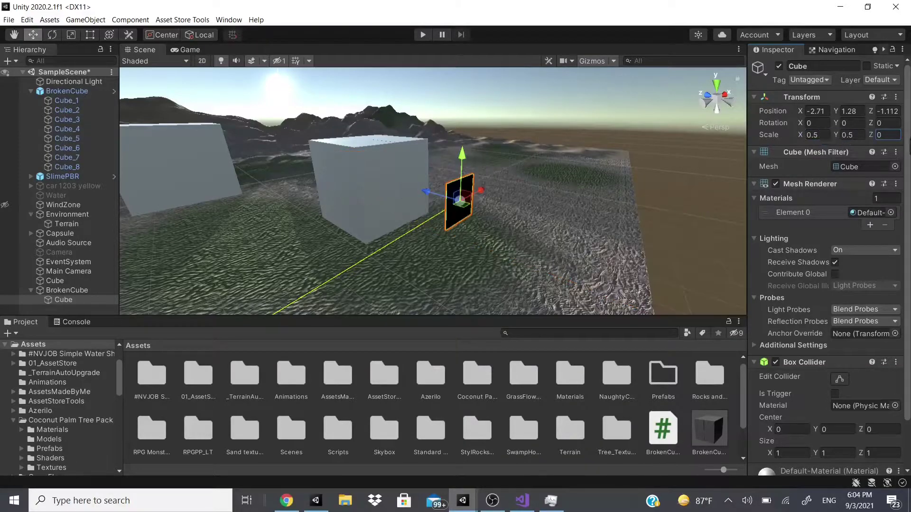
{"action": "type", "text": ".5"}
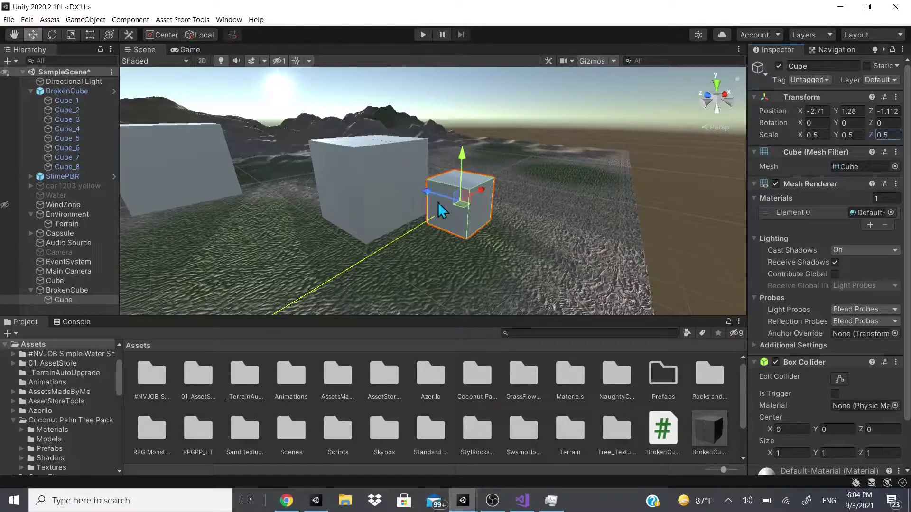
Duplicate the child cube and slide the pieces along Z and X to form the bottom layer
{"action": "key", "text": "ctrl+d"}
{"action": "left_click_drag", "start_coordinate": [434, 198], "coordinate": [470, 206]}
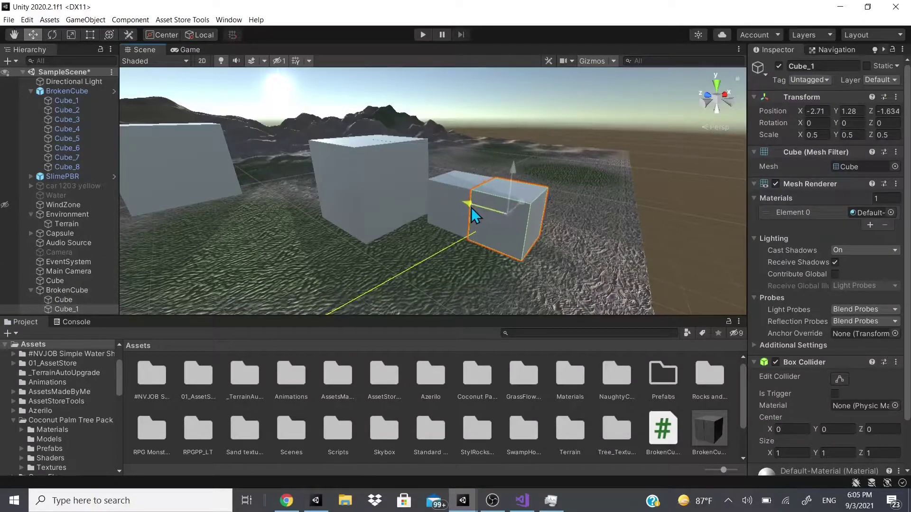
{"action": "left_click", "coordinate": [75, 300]}
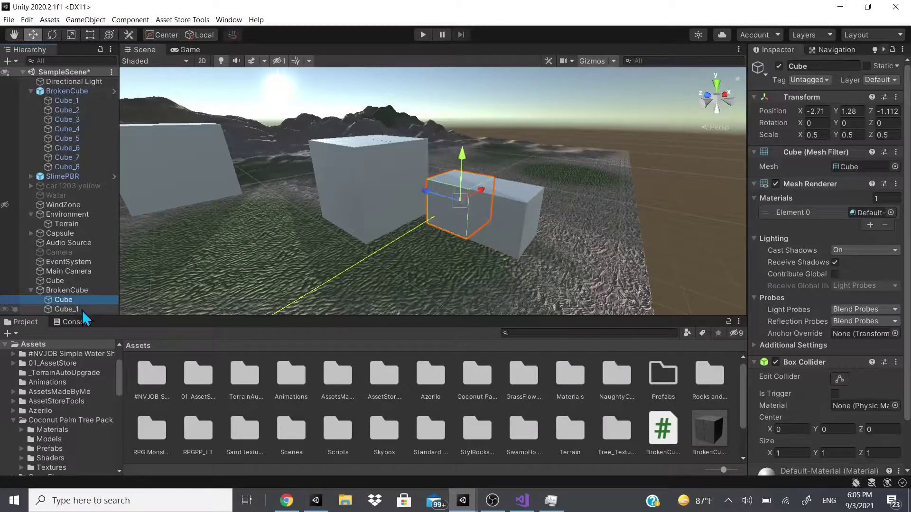
{"action": "left_click", "coordinate": [82, 310], "text": "shift"}
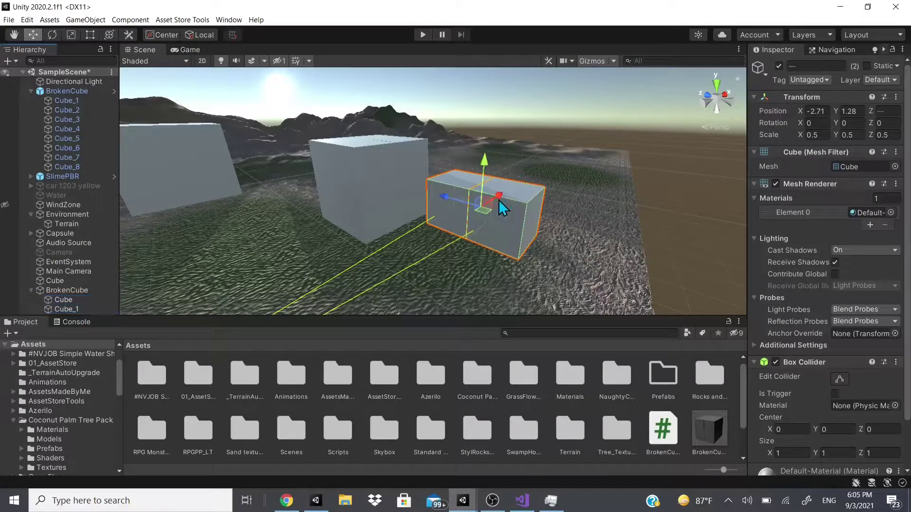
{"action": "mouse_move", "coordinate": [500, 195]}
{"action": "left_mouse_down"}
{"action": "mouse_move", "coordinate": [535, 179]}
{"action": "mouse_move", "coordinate": [515, 189]}
{"action": "left_mouse_up"}
{"action": "key", "text": "f"}
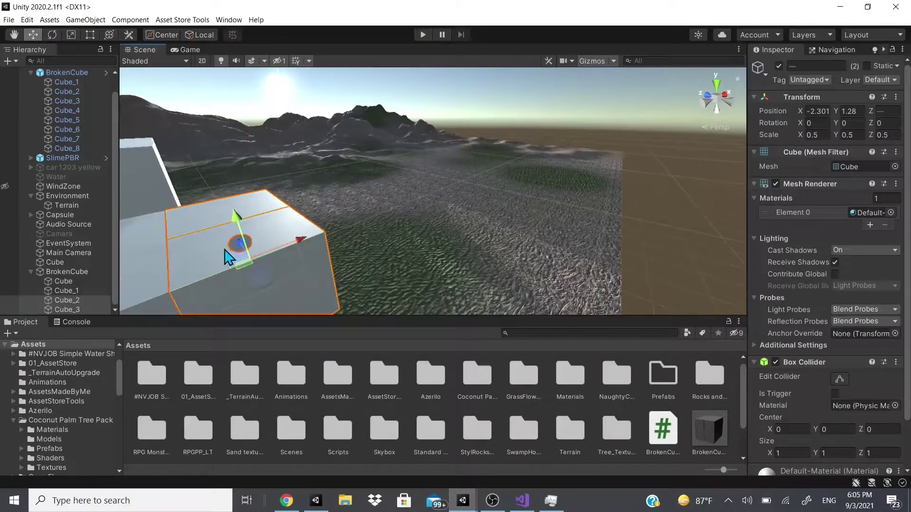
{"action": "left_click", "coordinate": [62, 281]}
{"action": "middle_click_drag", "start_coordinate": [199, 226], "coordinate": [190, 231]}
{"action": "double_click", "coordinate": [91, 283]}
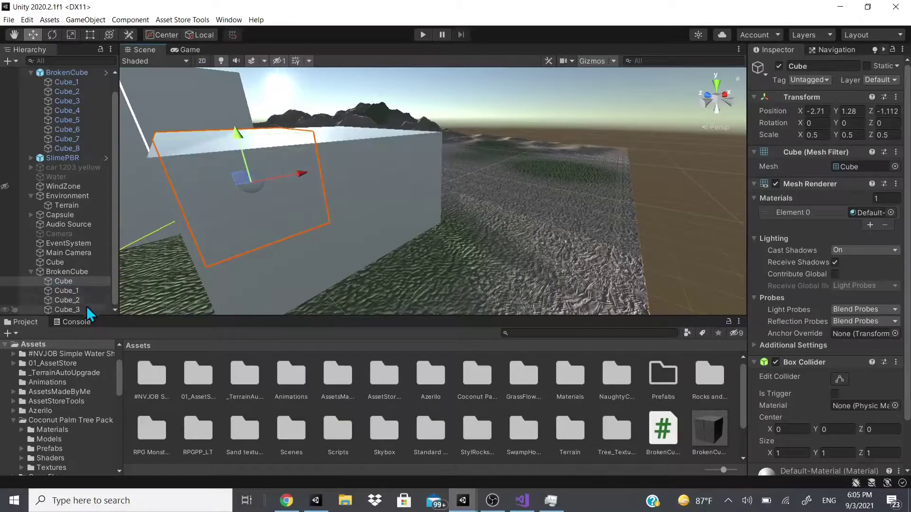
Raise four pieces, Cube through Cube_3, to Y 1.762 as the top layer
{"action": "left_click", "coordinate": [66, 310], "text": "shift"}
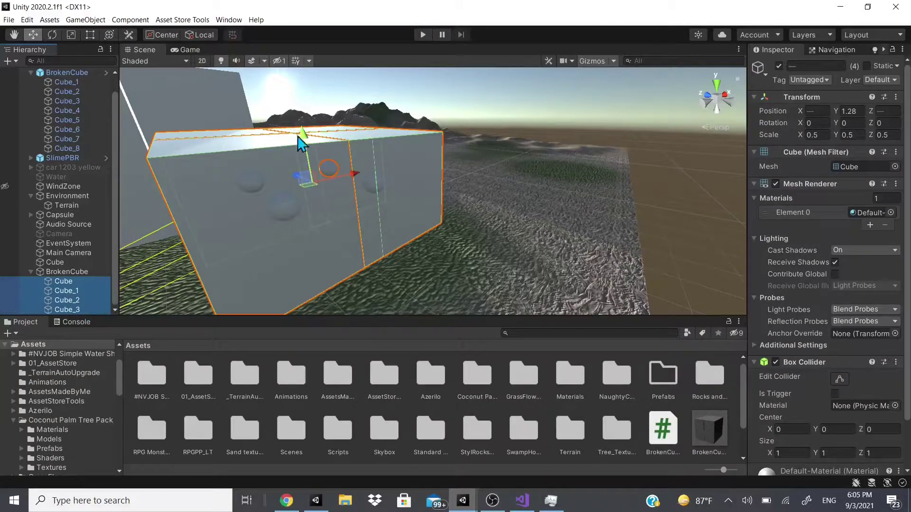
{"action": "scroll", "coordinate": [317, 142], "scroll_direction": "down", "scroll_amount": 6}
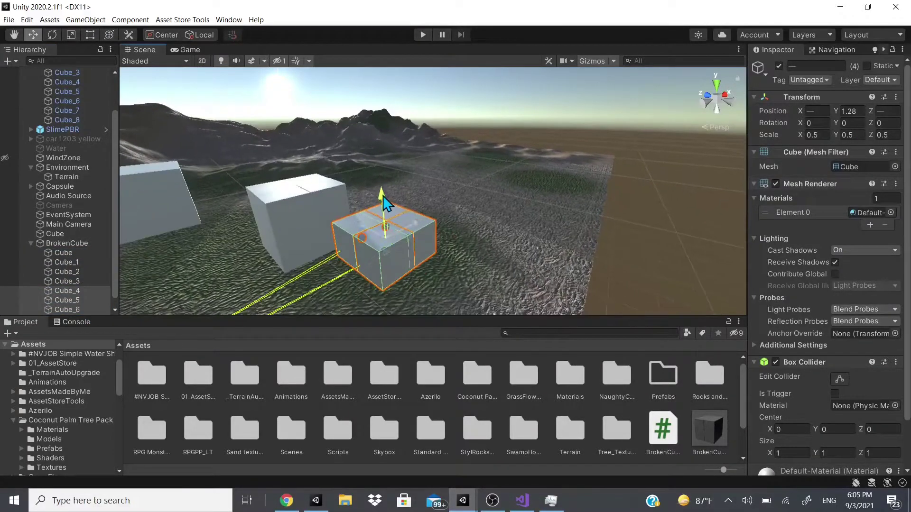
{"action": "left_click_drag", "start_coordinate": [383, 198], "coordinate": [386, 158]}
{"action": "scroll", "coordinate": [439, 158], "scroll_direction": "up", "scroll_amount": 4}
{"action": "left_click", "coordinate": [39, 243]}
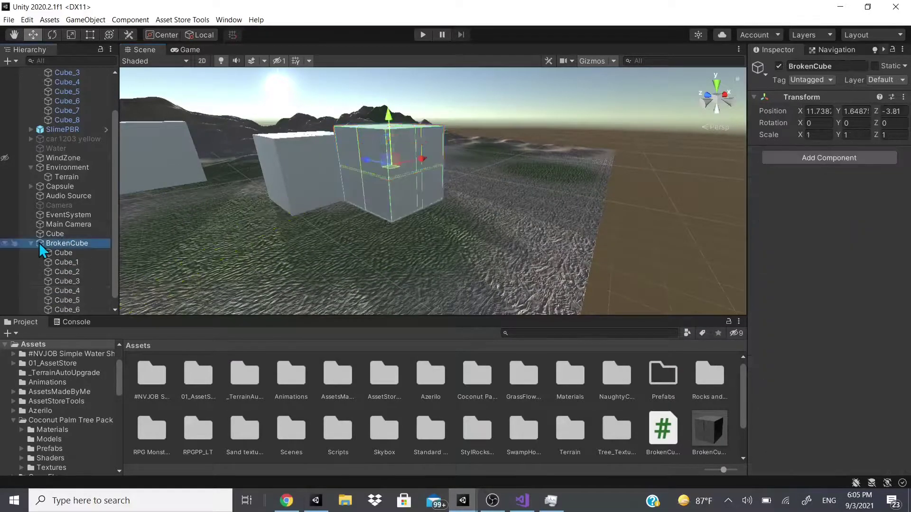
Drag BrokenCube into the assets as a prefab, then delete the resulting BrokenCube 1 asset
{"action": "left_click", "coordinate": [32, 244]}
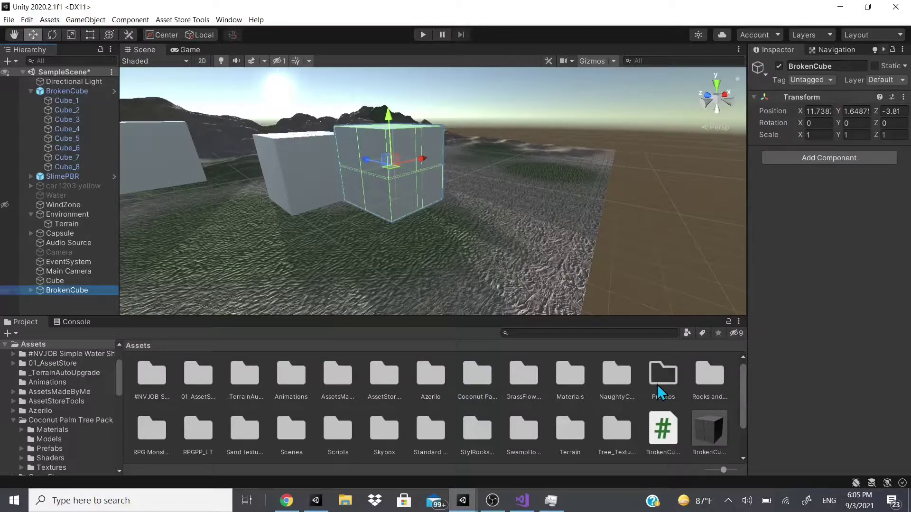
{"action": "scroll", "coordinate": [622, 434], "scroll_direction": "down", "scroll_amount": 2}
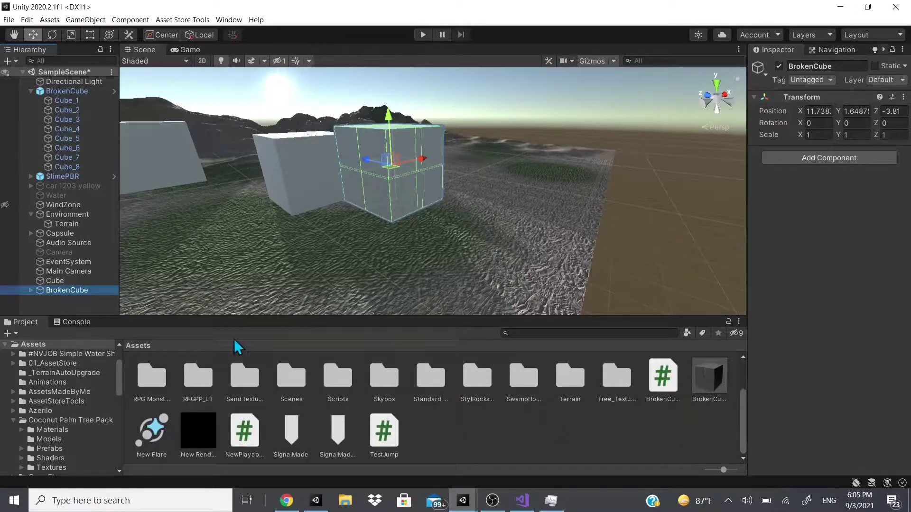
{"action": "left_click_drag", "start_coordinate": [57, 290], "coordinate": [577, 417]}
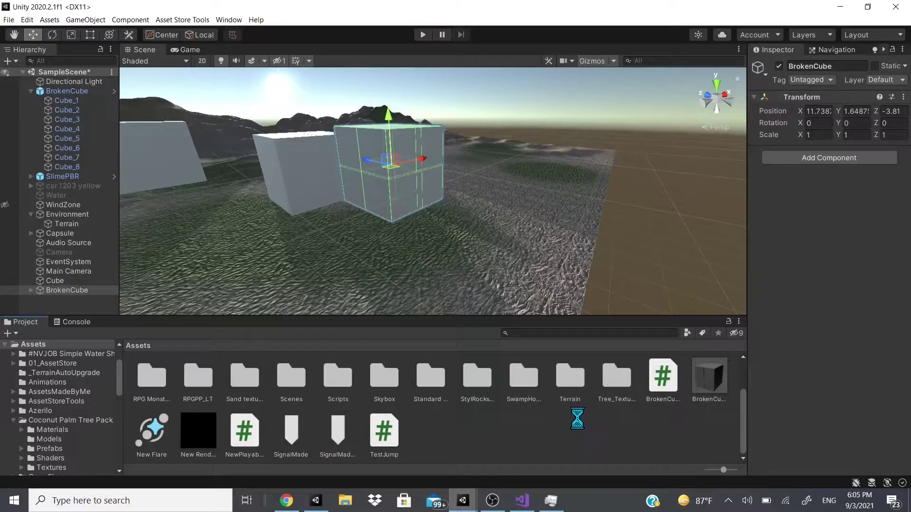
{"action": "right_click", "coordinate": [661, 383]}
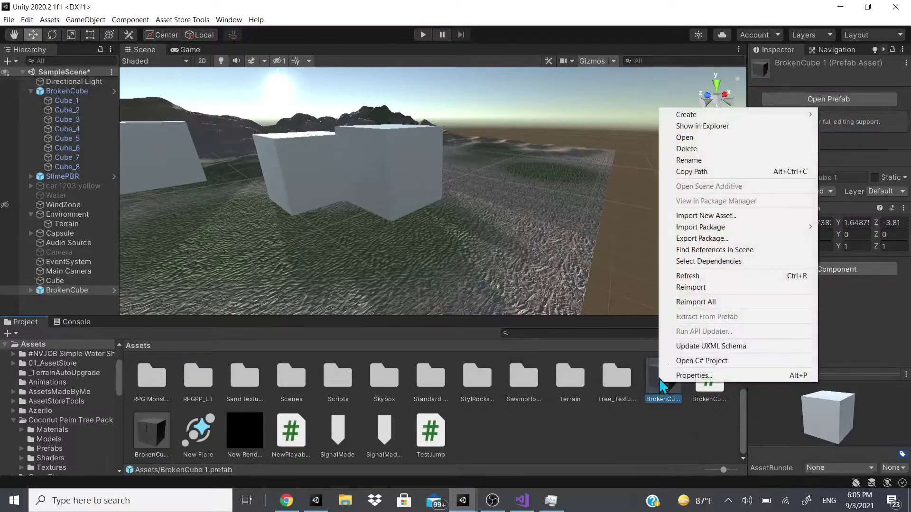
{"action": "left_click", "coordinate": [685, 151]}
{"action": "key", "text": "Return"}
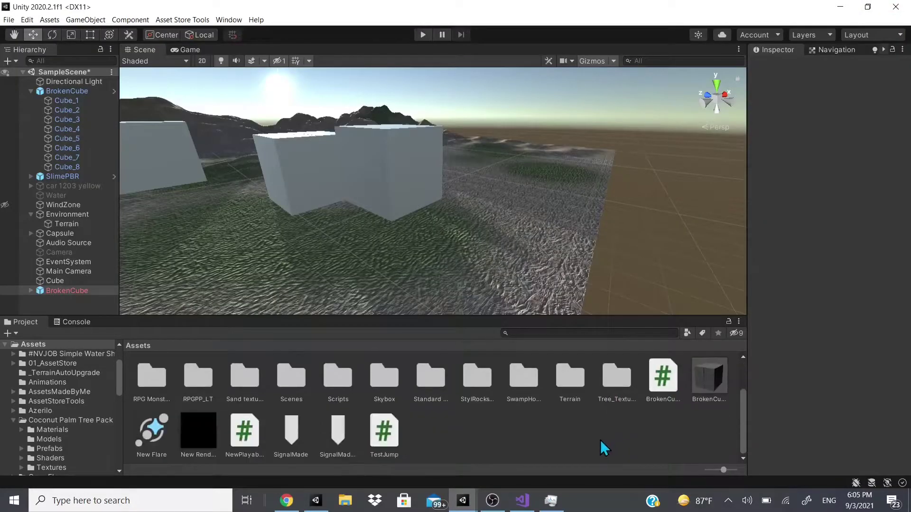
Create a new Prefabs folder in Assets and open it
{"action": "right_click", "coordinate": [602, 444]}
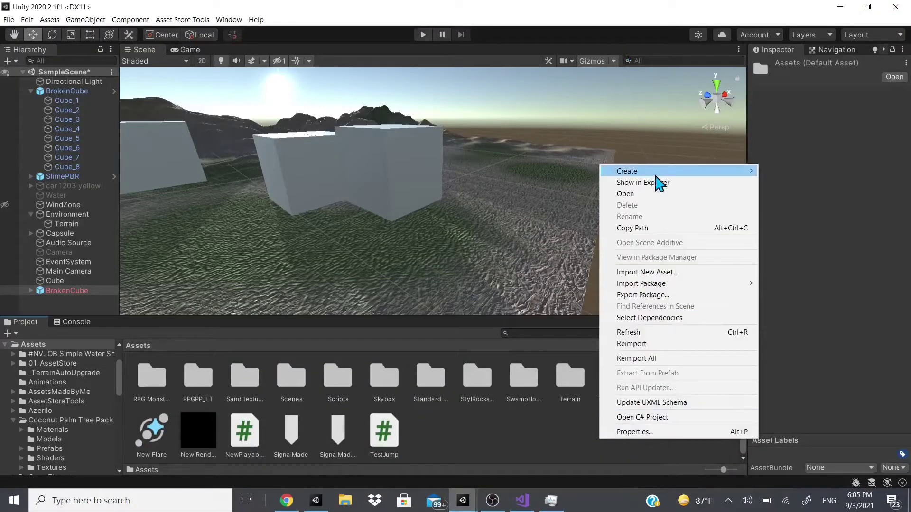
{"action": "mouse_move", "coordinate": [659, 173]}
{"action": "left_click", "coordinate": [803, 95]}
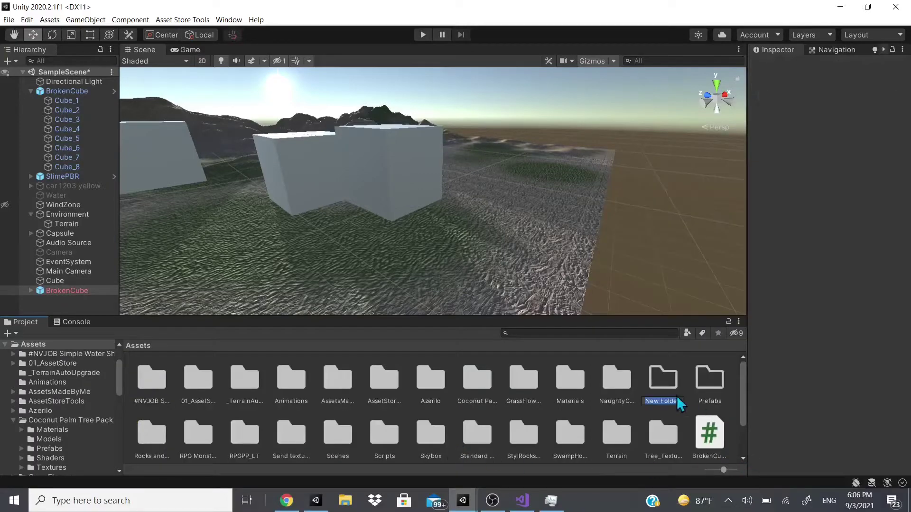
{"action": "key", "text": "Return"}
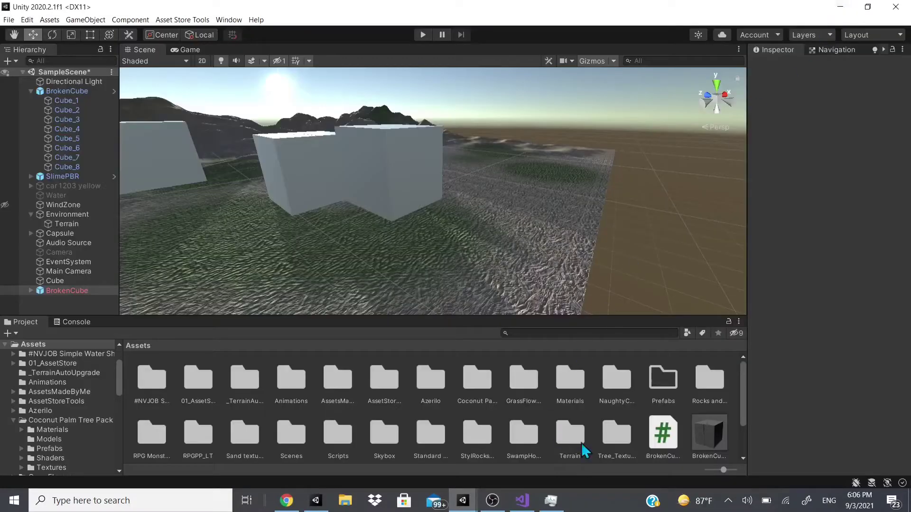
{"action": "double_click", "coordinate": [665, 405]}
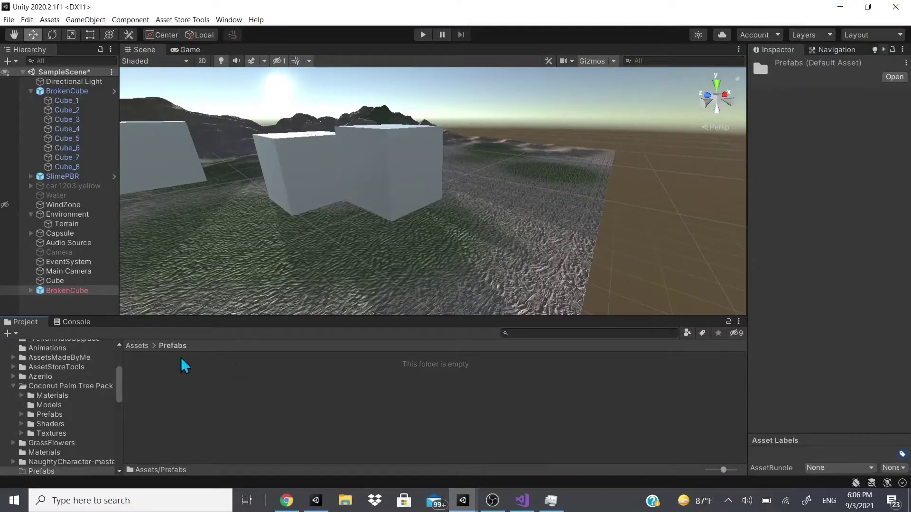
Fully unpack the scene's BrokenCube object from its prefab
{"action": "right_click", "coordinate": [91, 292]}
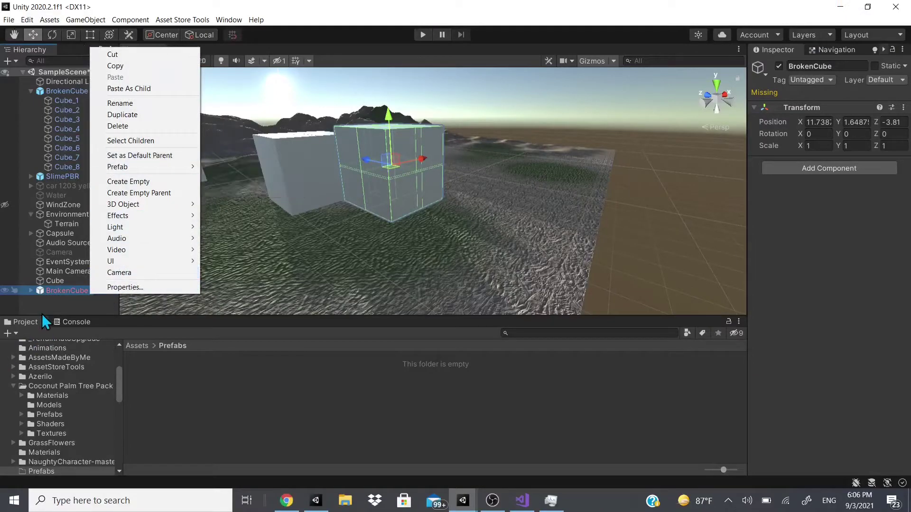
{"action": "left_click", "coordinate": [72, 302]}
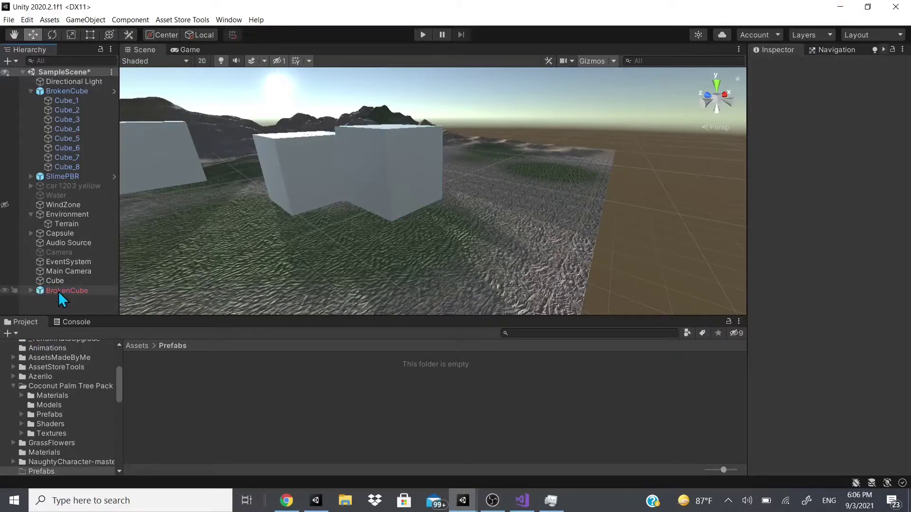
{"action": "left_click", "coordinate": [60, 291]}
{"action": "right_click", "coordinate": [60, 292]}
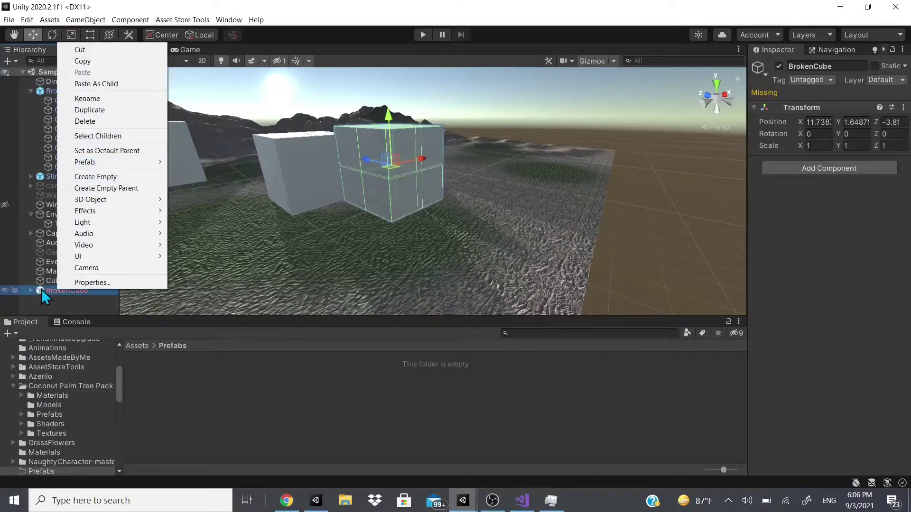
{"action": "mouse_move", "coordinate": [101, 164]}
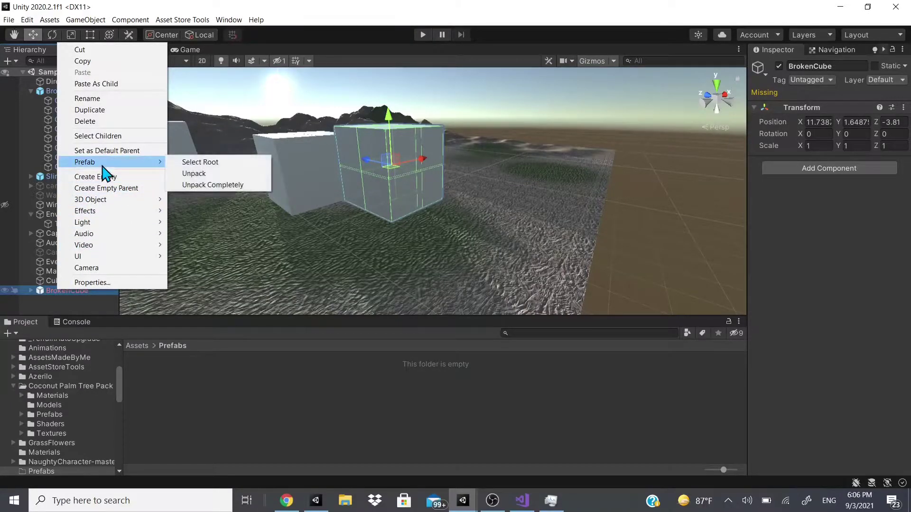
{"action": "left_click", "coordinate": [218, 184]}
Drag BrokenCube into Prefabs as BrokenCube.prefab and delete the old piece group
{"action": "left_click_drag", "start_coordinate": [47, 290], "coordinate": [157, 389]}
{"action": "left_click", "coordinate": [157, 389]}
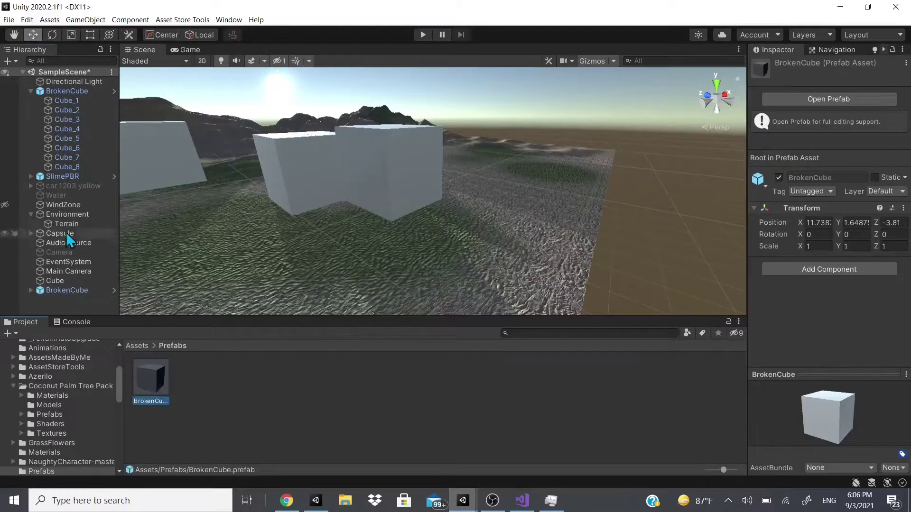
{"action": "left_click", "coordinate": [67, 91]}
{"action": "right_click", "coordinate": [80, 94]}
{"action": "left_click", "coordinate": [108, 172]}
{"action": "left_click", "coordinate": [75, 205]}
Frame the plain Cube and review its scale, Rigidbody and script in the Inspector
{"action": "middle_click_drag", "start_coordinate": [125, 197], "coordinate": [303, 201]}
{"action": "left_click", "coordinate": [258, 196]}
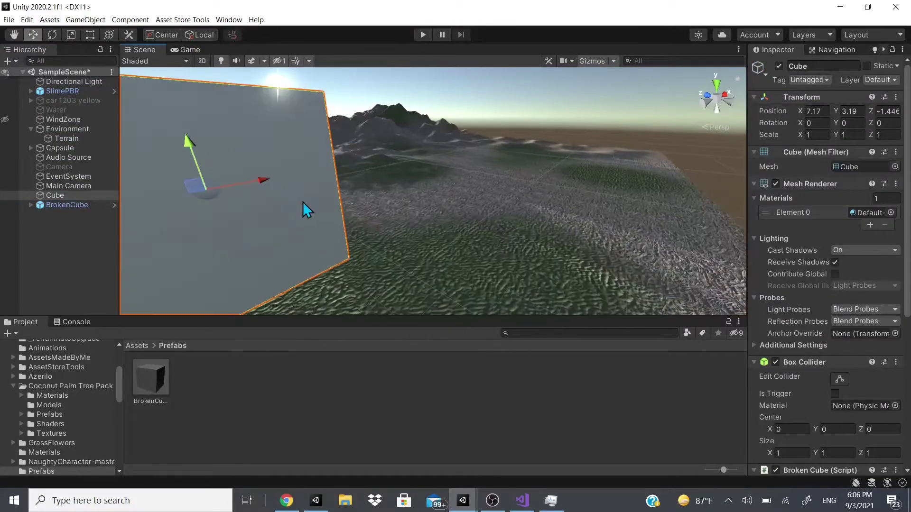
{"action": "key", "text": "f"}
{"action": "scroll", "coordinate": [332, 195], "scroll_direction": "up", "scroll_amount": 2}
{"action": "scroll", "coordinate": [326, 198], "scroll_direction": "down", "scroll_amount": 2}
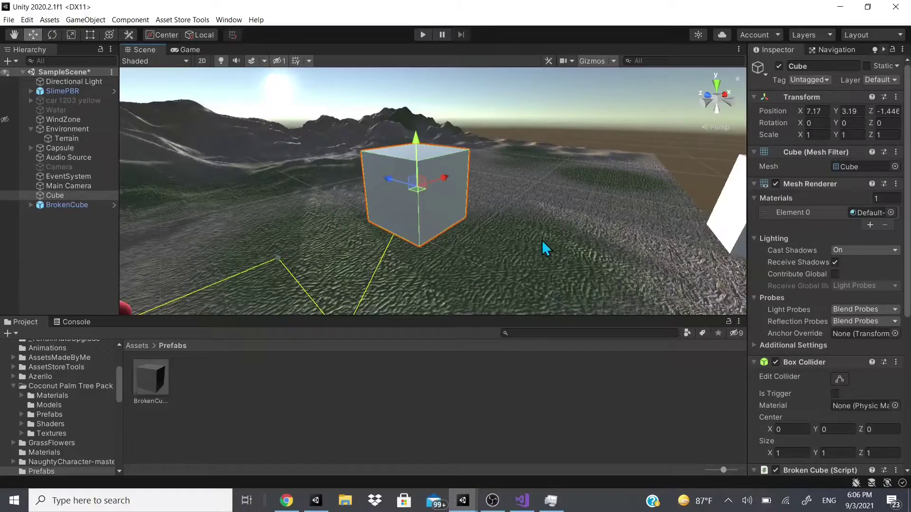
{"action": "left_click", "coordinate": [858, 137]}
{"action": "left_click", "coordinate": [71, 218]}
{"action": "left_click", "coordinate": [55, 195]}
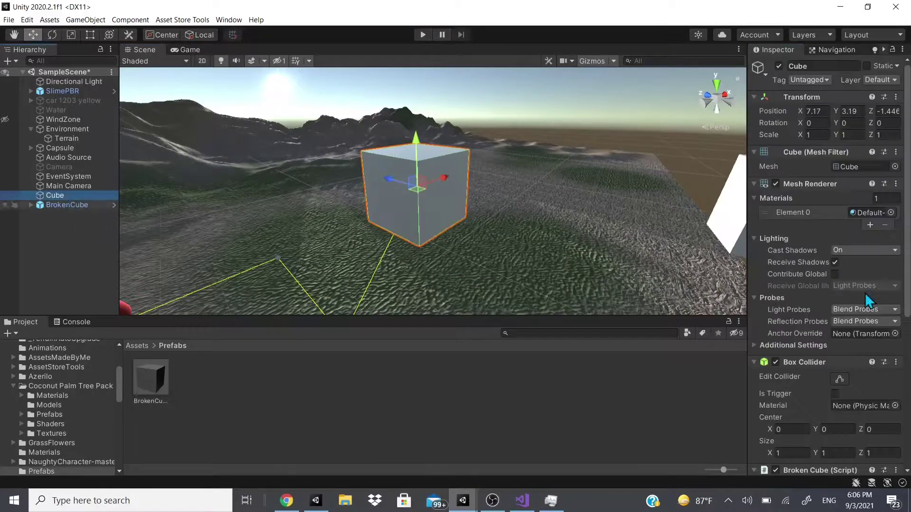
{"action": "scroll", "coordinate": [790, 309], "scroll_direction": "down", "scroll_amount": 5}
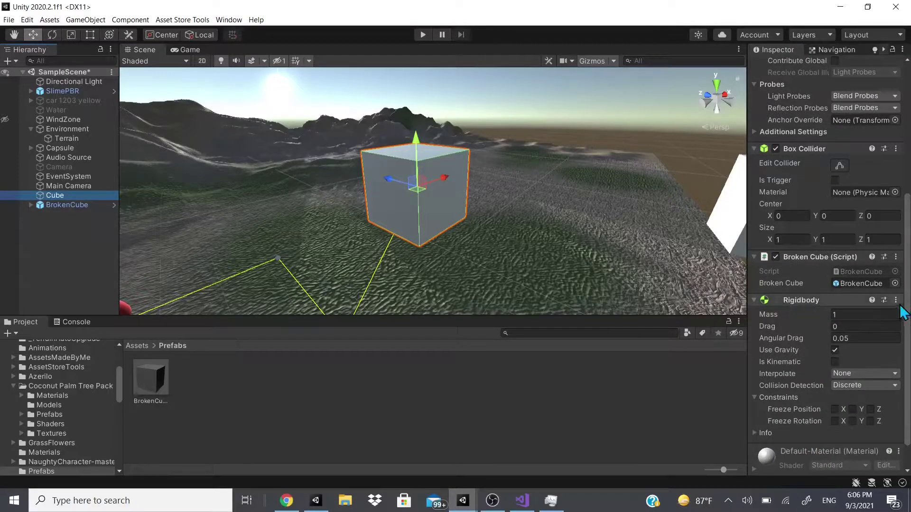
{"action": "left_click", "coordinate": [802, 281]}
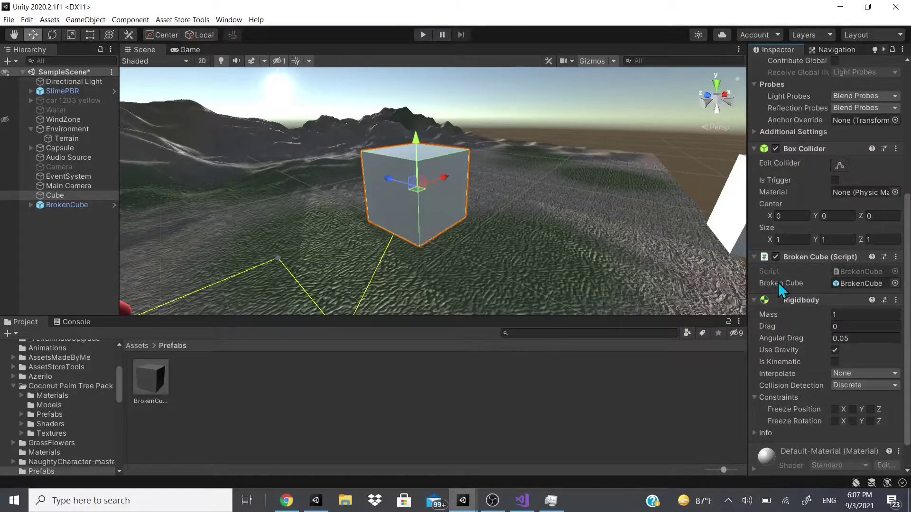
Delete BrokenCube from the scene and assign the BrokenCube prefab to the Cube's Broken Cube field
{"action": "right_click", "coordinate": [53, 206]}
{"action": "left_click", "coordinate": [100, 284]}
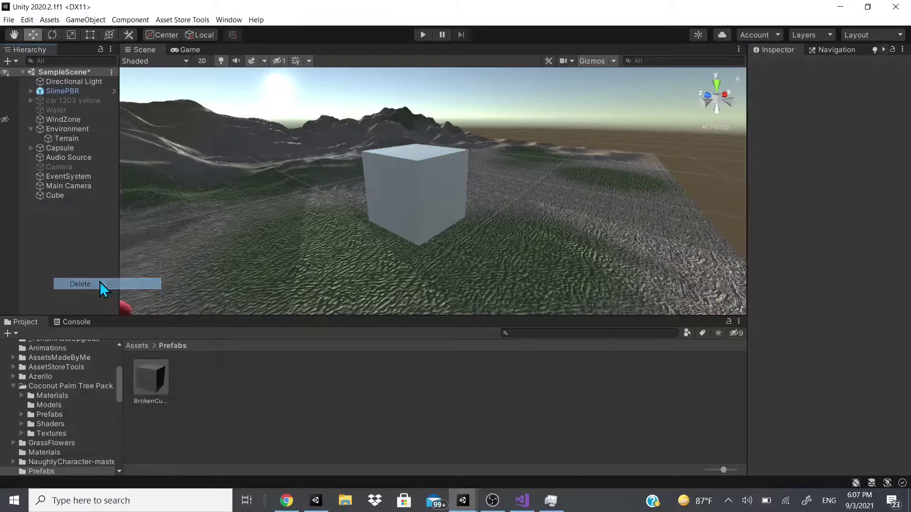
{"action": "left_click", "coordinate": [63, 197]}
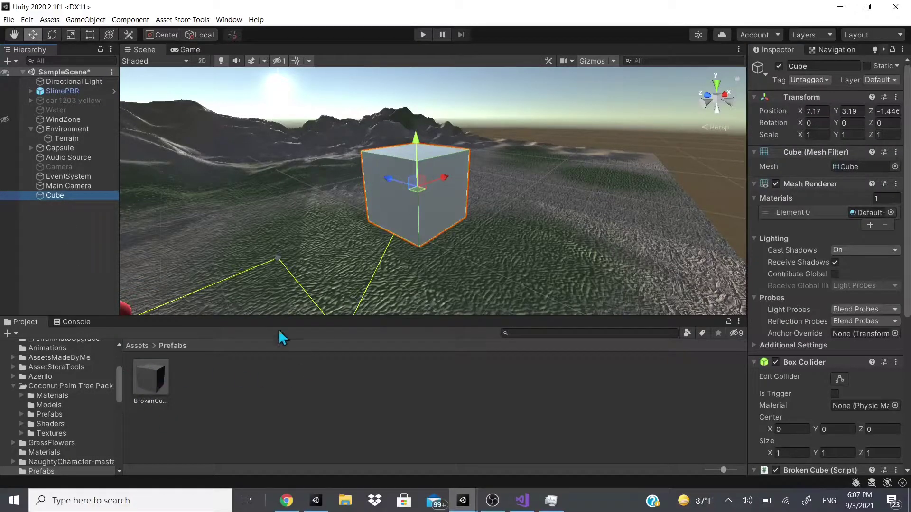
{"action": "scroll", "coordinate": [825, 326], "scroll_direction": "down", "scroll_amount": 5}
{"action": "left_click_drag", "start_coordinate": [155, 395], "coordinate": [850, 250]}
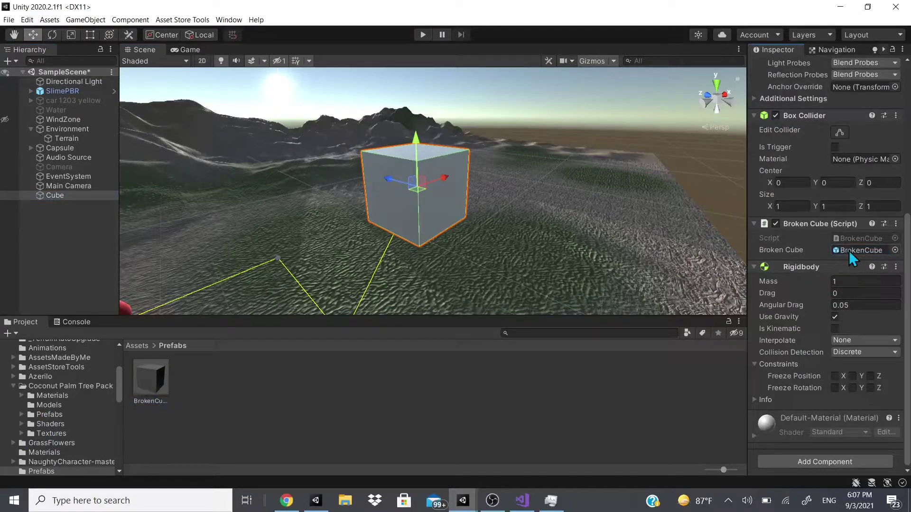
{"action": "left_click", "coordinate": [895, 223]}
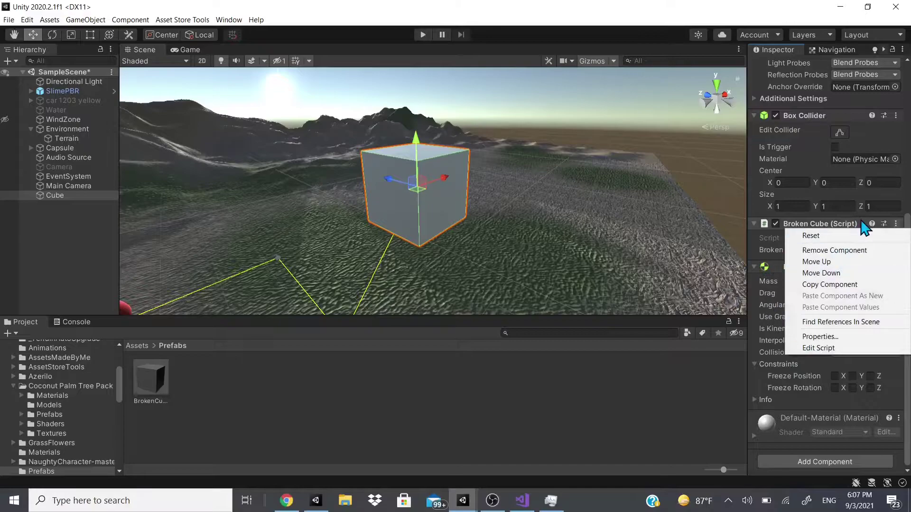
{"action": "left_click", "coordinate": [838, 346]}
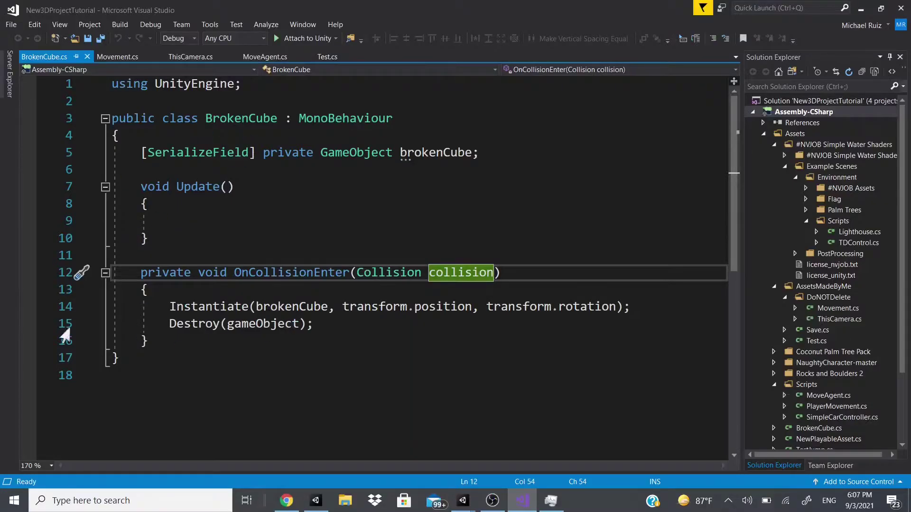
Review the Update and OnCollisionEnter(Collision collision) methods in BrokenCube.cs
{"action": "left_click_drag", "start_coordinate": [158, 255], "coordinate": [112, 187]}
{"action": "left_click", "coordinate": [208, 219]}
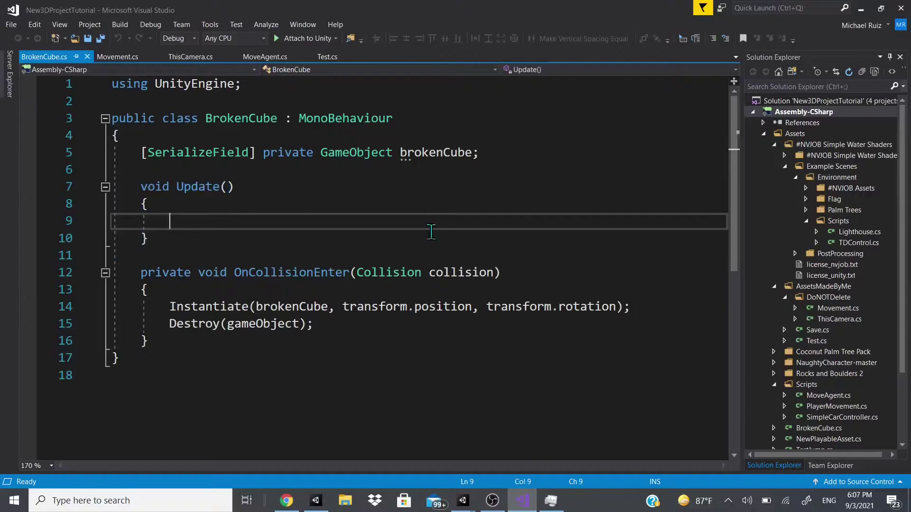
{"action": "left_click", "coordinate": [212, 273]}
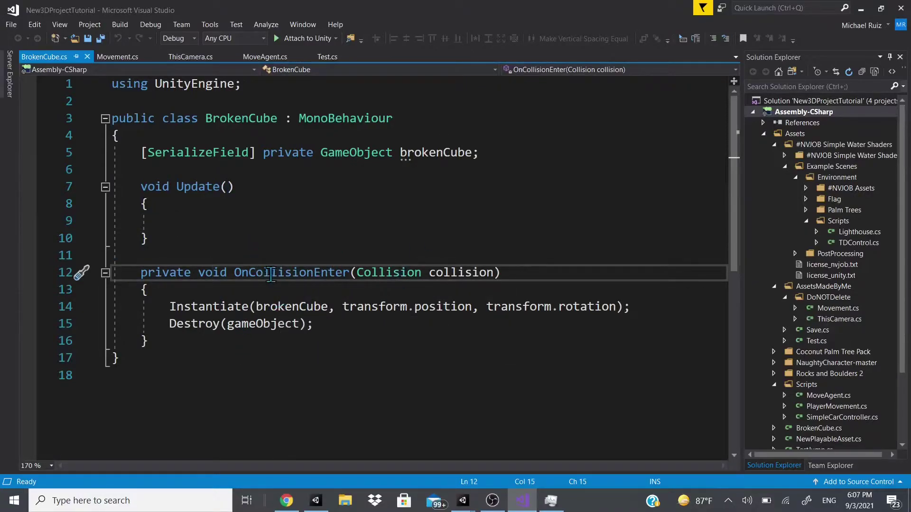
{"action": "left_click_drag", "start_coordinate": [235, 272], "coordinate": [348, 275]}
{"action": "key", "text": "Down"}
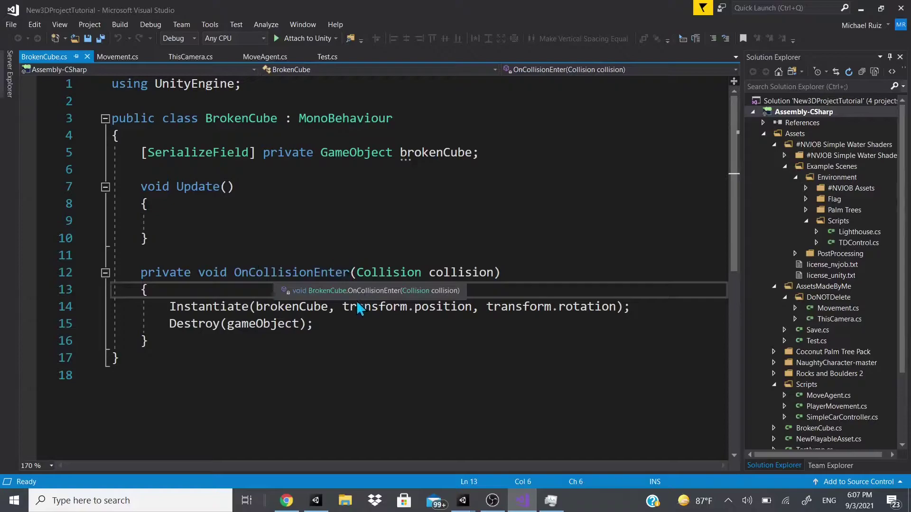
{"action": "double_click", "coordinate": [370, 273]}
{"action": "double_click", "coordinate": [475, 274]}
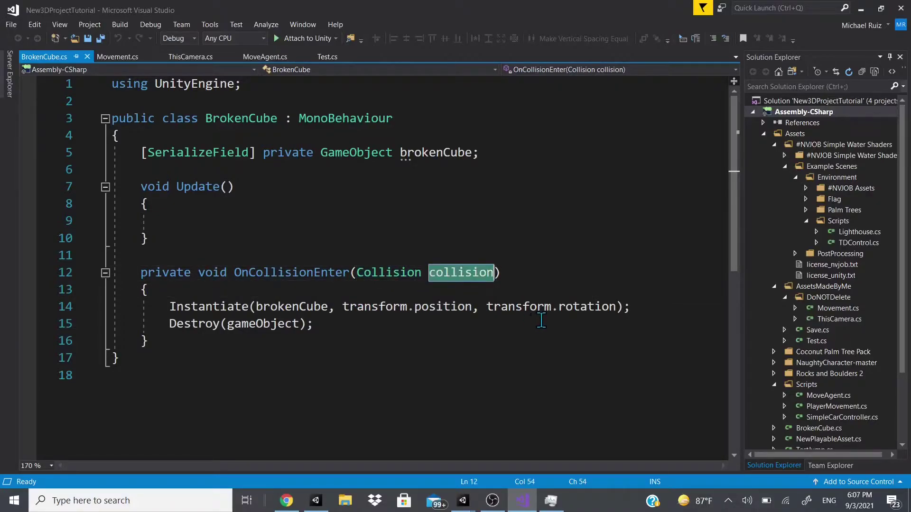
{"action": "double_click", "coordinate": [365, 272]}
Add an OnCollisionExit stub via IntelliSense, then delete it and save the script
{"action": "left_click", "coordinate": [211, 342]}
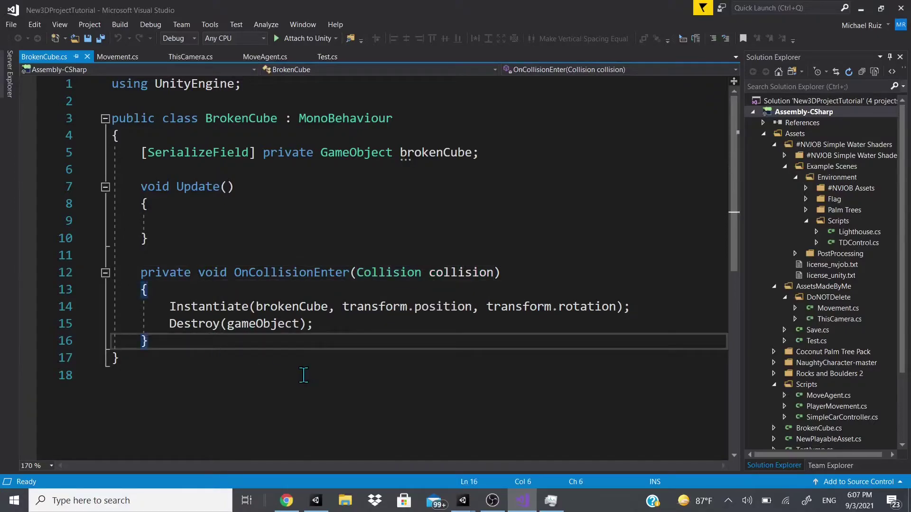
{"action": "key", "text": "Return"}
{"action": "key", "text": "Return"}
{"action": "type", "text": "on"}
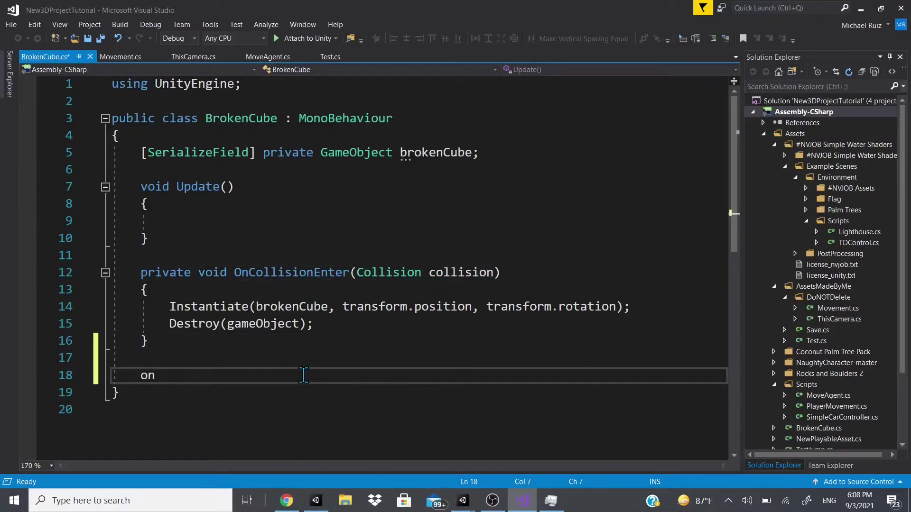
{"action": "key", "text": "ctrl+space"}
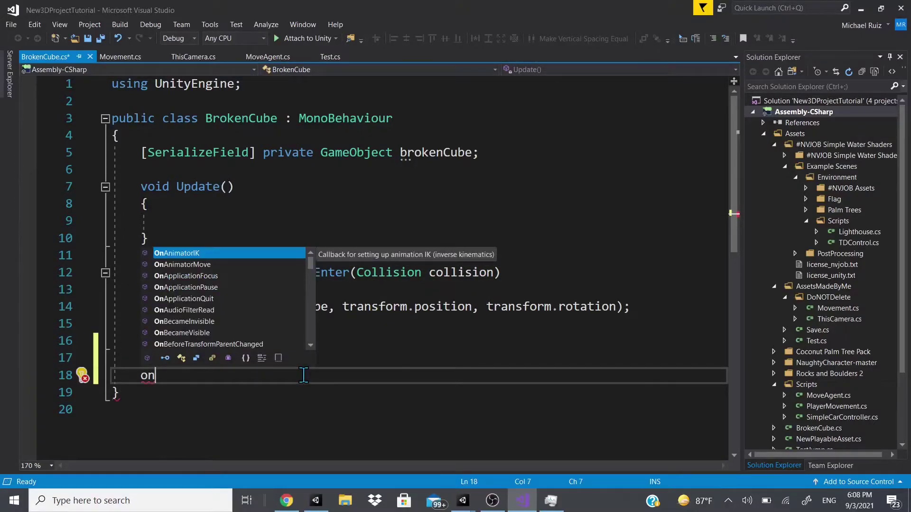
{"action": "type", "text": "coll"}
{"action": "key", "text": "Down"}
{"action": "key", "text": "Down"}
{"action": "key", "text": "Return"}
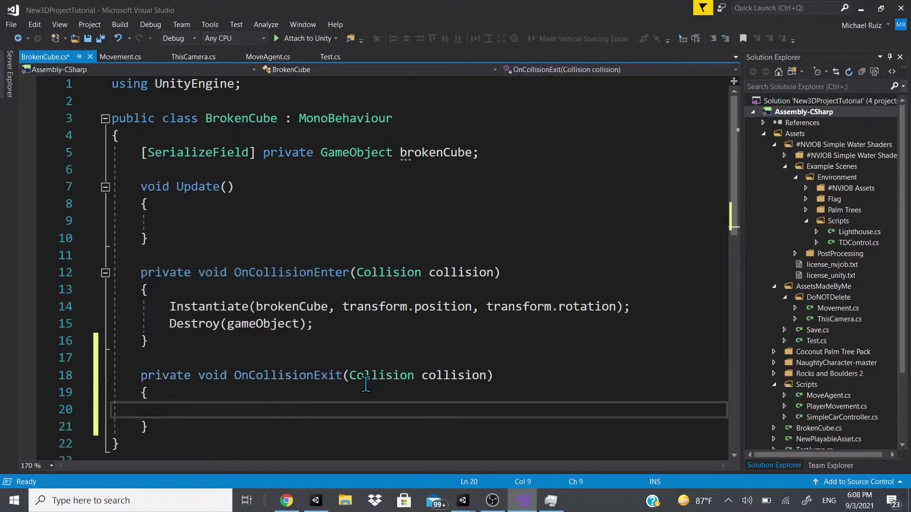
{"action": "double_click", "coordinate": [406, 380]}
{"action": "double_click", "coordinate": [431, 379]}
{"action": "left_click_drag", "start_coordinate": [158, 423], "coordinate": [149, 342]}
{"action": "key", "text": "Delete"}
{"action": "key", "text": "ctrl+s"}
Review the Instantiate(brokenCube, transform.position) and Destroy(gameObject) lines, then test in Unity play mode
{"action": "left_click", "coordinate": [219, 305]}
{"action": "left_click", "coordinate": [279, 309]}
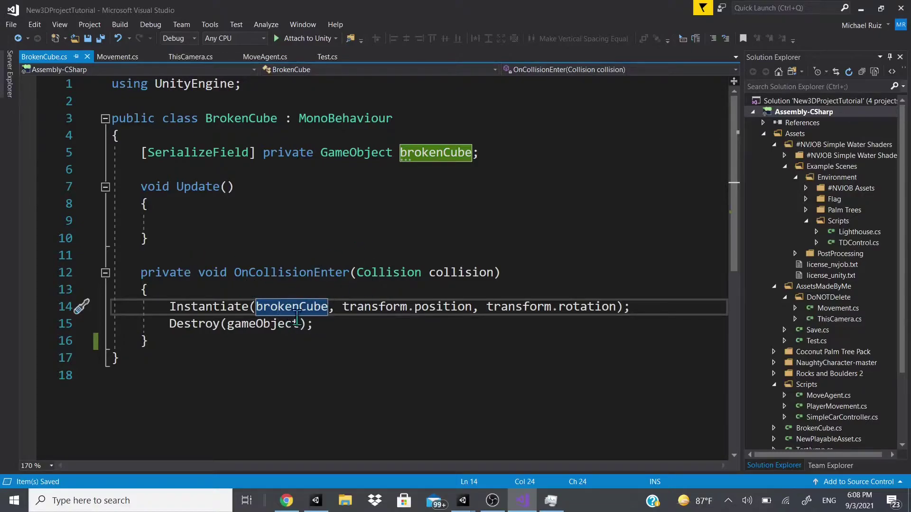
{"action": "left_click", "coordinate": [351, 308]}
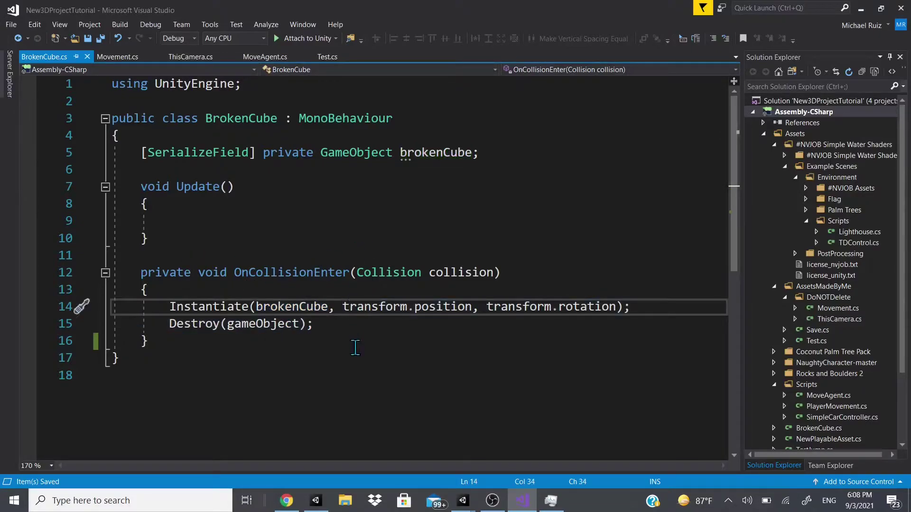
{"action": "left_click_drag", "start_coordinate": [343, 307], "coordinate": [473, 308]}
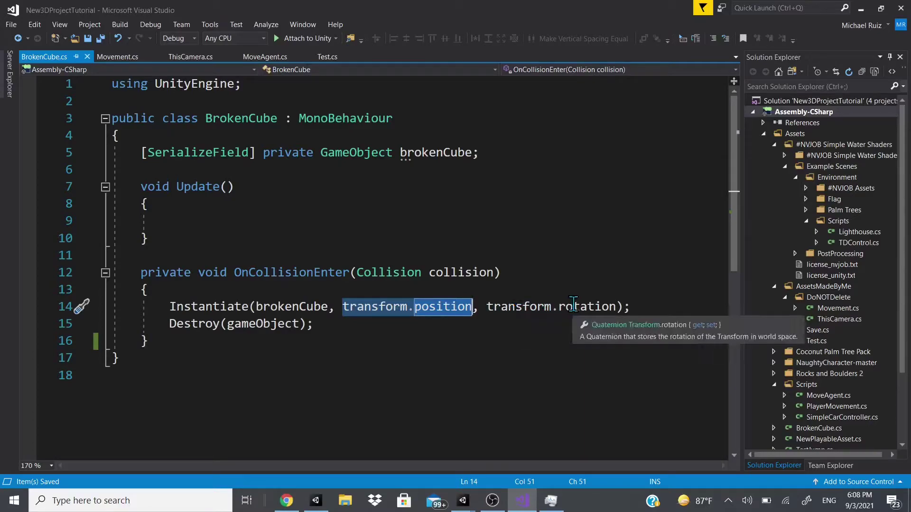
{"action": "left_click_drag", "start_coordinate": [170, 323], "coordinate": [315, 323]}
{"action": "double_click", "coordinate": [174, 324]}
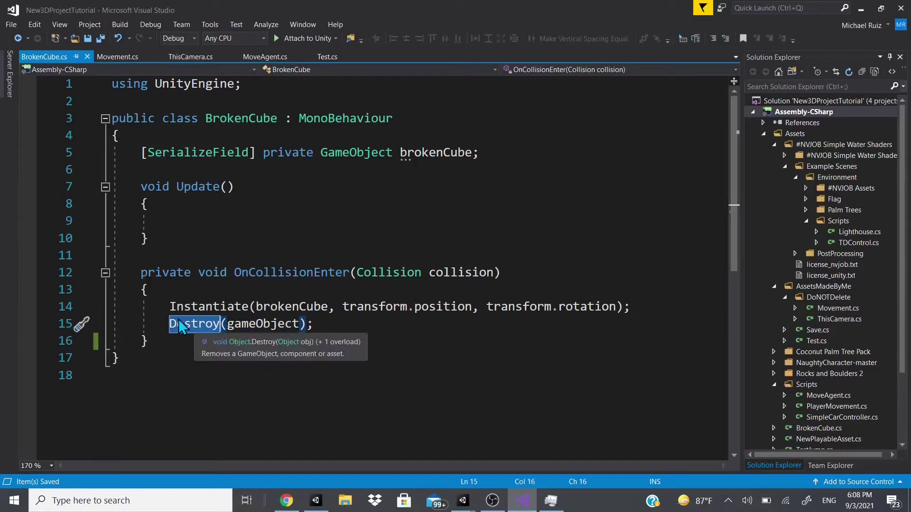
{"action": "left_click", "coordinate": [860, 8]}
{"action": "left_click", "coordinate": [423, 35]}
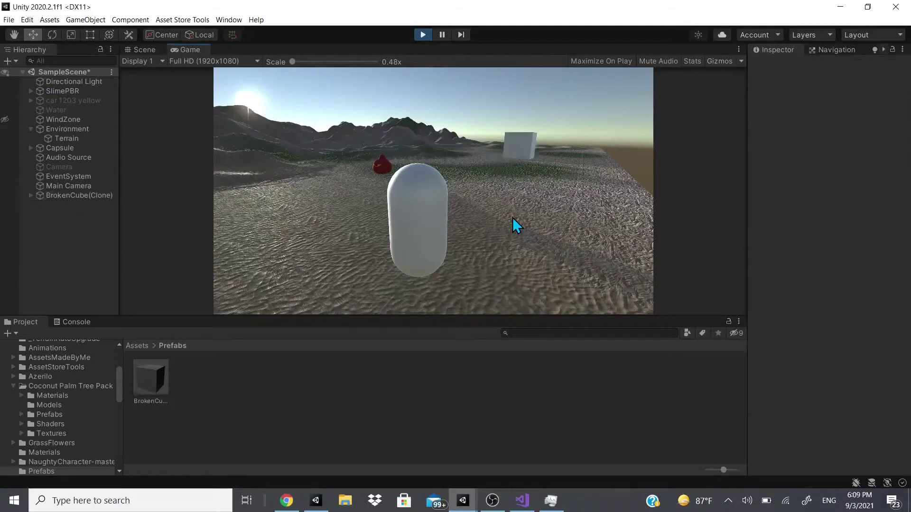
Place a BrokenCube copy in the scene and add a Rigidbody to all eight pieces Cube–Cube_7
{"action": "left_click", "coordinate": [422, 35]}
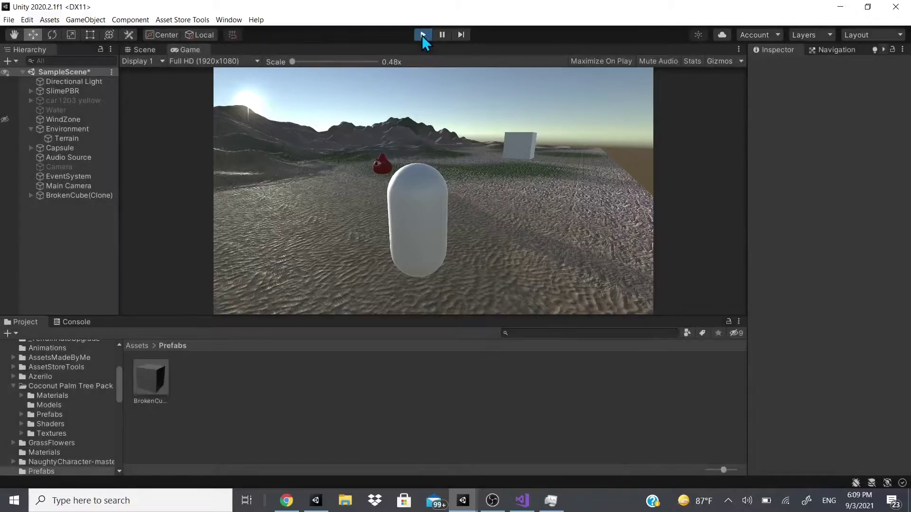
{"action": "scroll", "coordinate": [870, 418], "scroll_direction": "down", "scroll_amount": 10}
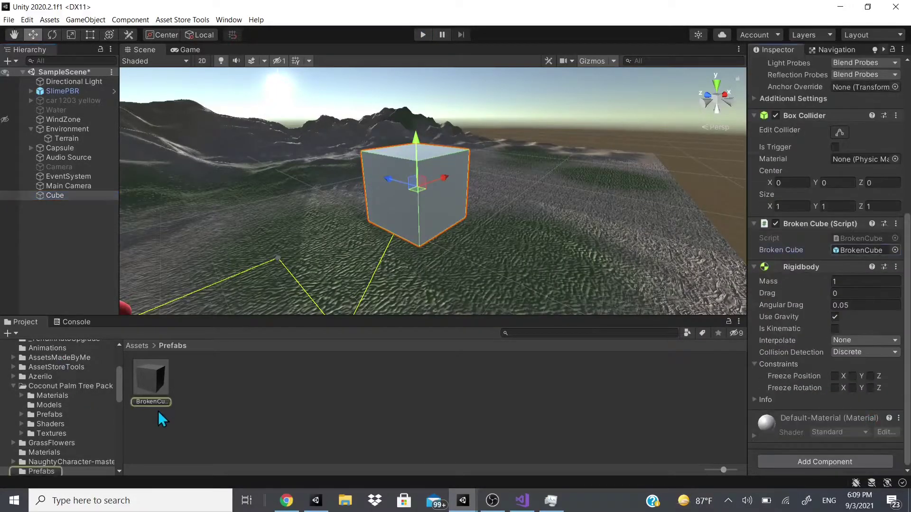
{"action": "left_click", "coordinate": [149, 389]}
{"action": "left_click_drag", "start_coordinate": [148, 389], "coordinate": [67, 88]}
{"action": "left_click", "coordinate": [63, 100]}
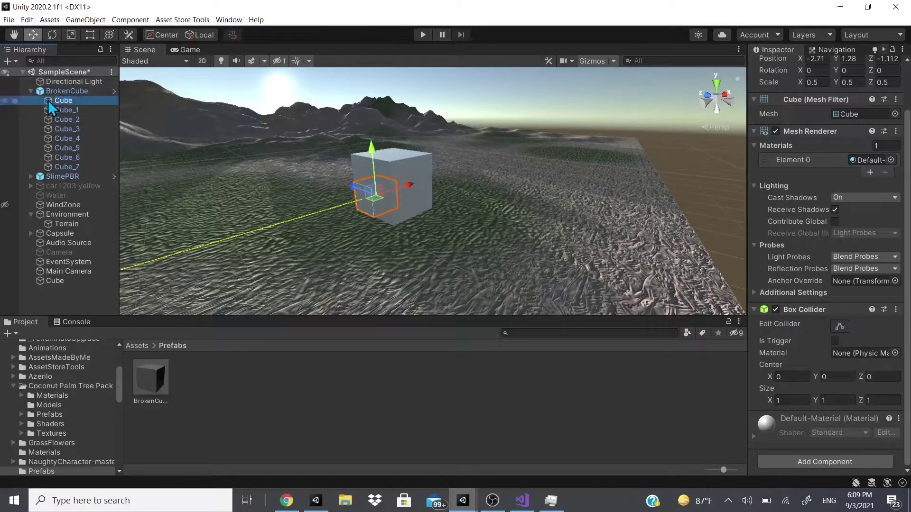
{"action": "left_click", "coordinate": [71, 166], "text": "shift"}
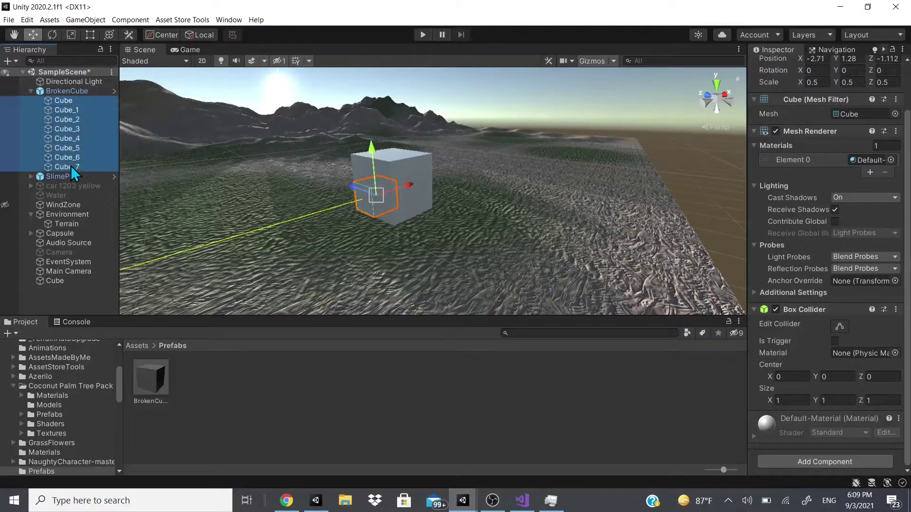
{"action": "left_click", "coordinate": [813, 468]}
{"action": "type", "text": "rigidbody"}
{"action": "key", "text": "Return"}
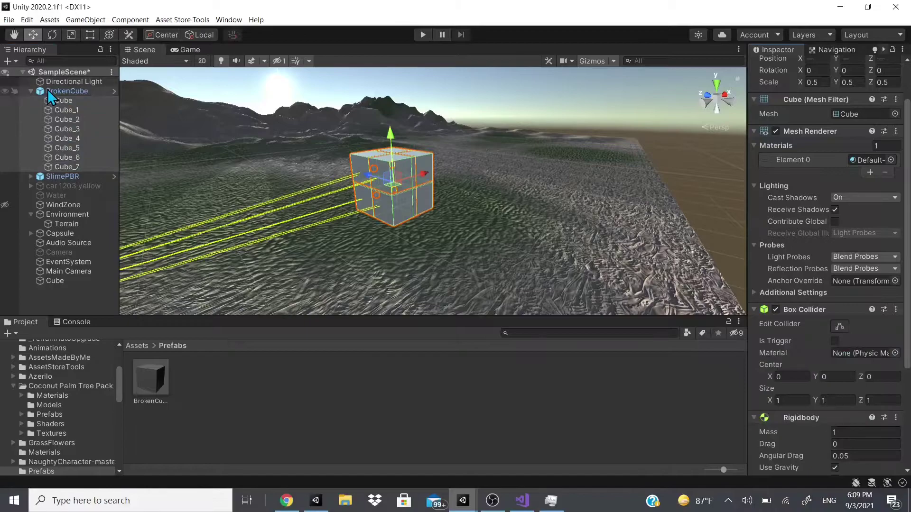
Apply all Rigidbody overrides to the BrokenCube prefab and delete the copy from the scene
{"action": "left_click", "coordinate": [49, 93]}
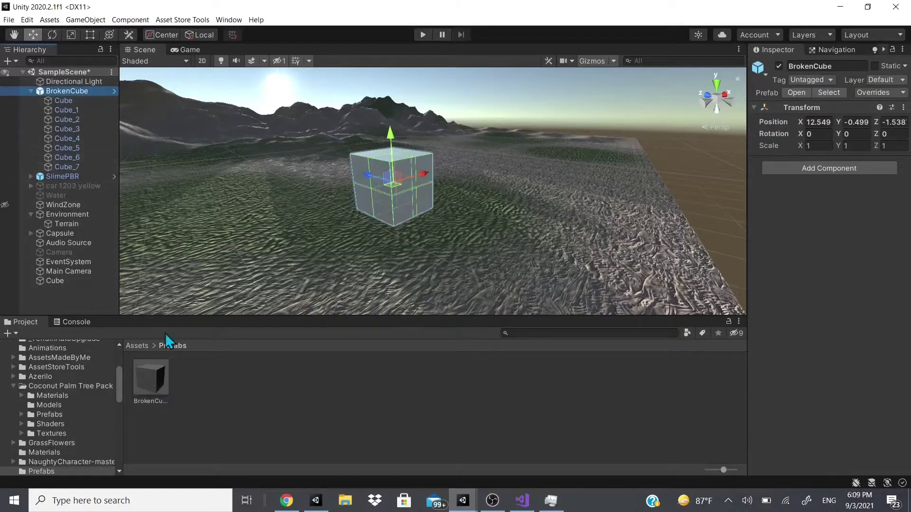
{"action": "left_click", "coordinate": [30, 91]}
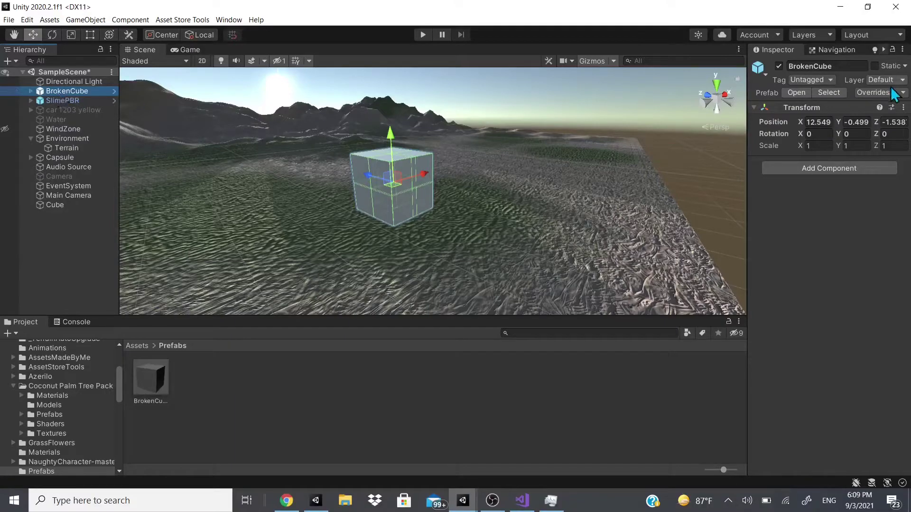
{"action": "left_click", "coordinate": [867, 94]}
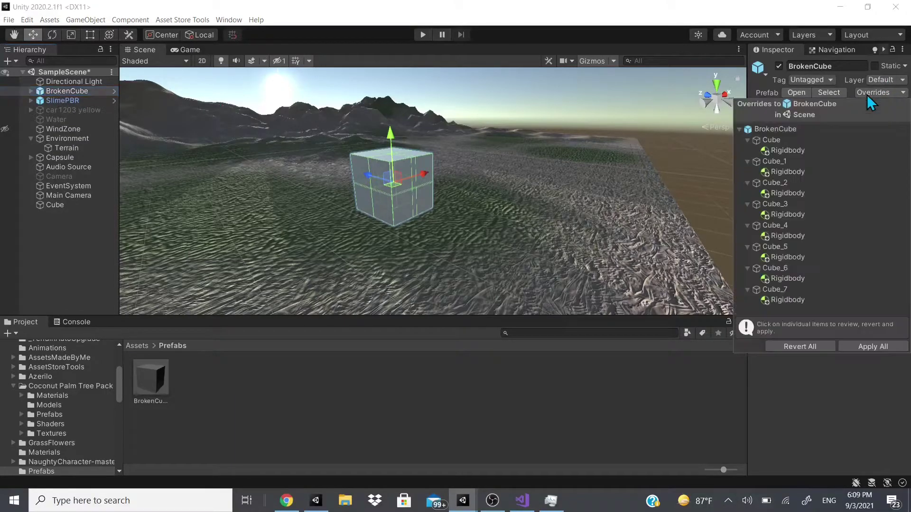
{"action": "left_click", "coordinate": [857, 348]}
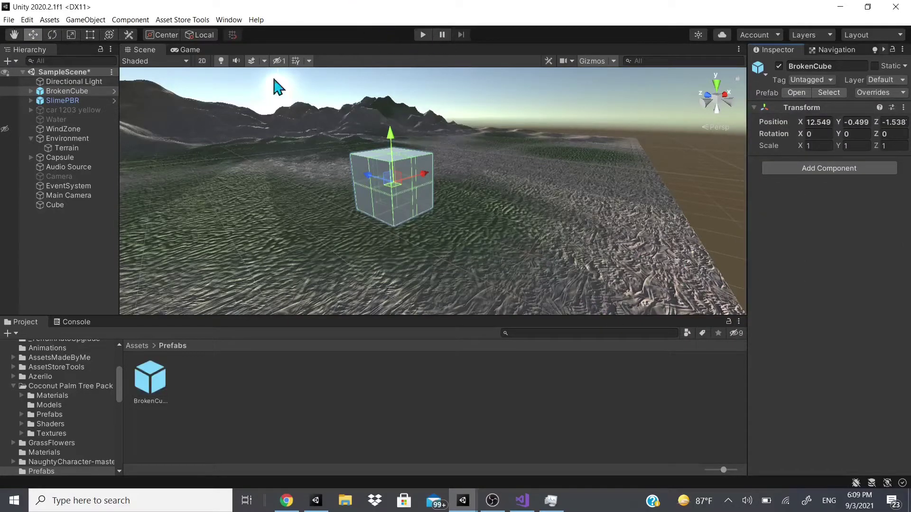
{"action": "right_click", "coordinate": [87, 91]}
{"action": "left_click", "coordinate": [136, 167]}
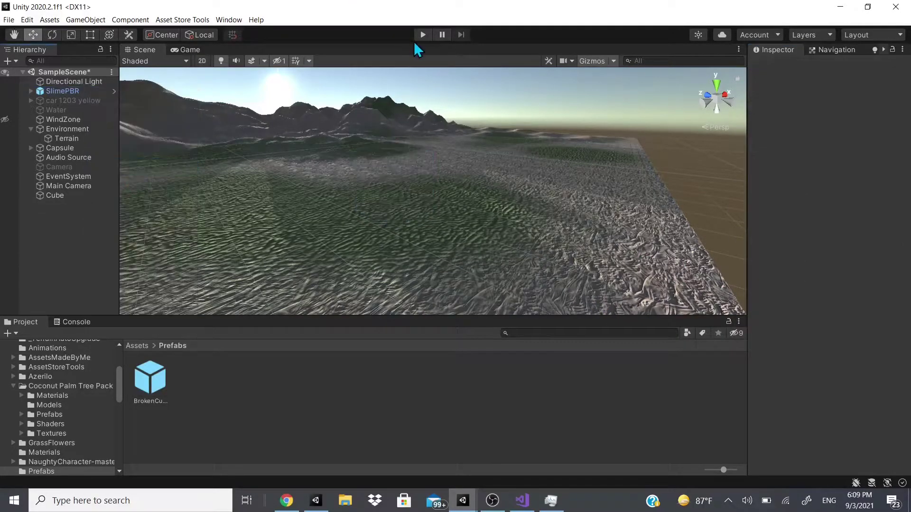
After a test run, set the BrokenCube prefab's Position to X 0, Y 0, Z 0
{"action": "left_click", "coordinate": [419, 39]}
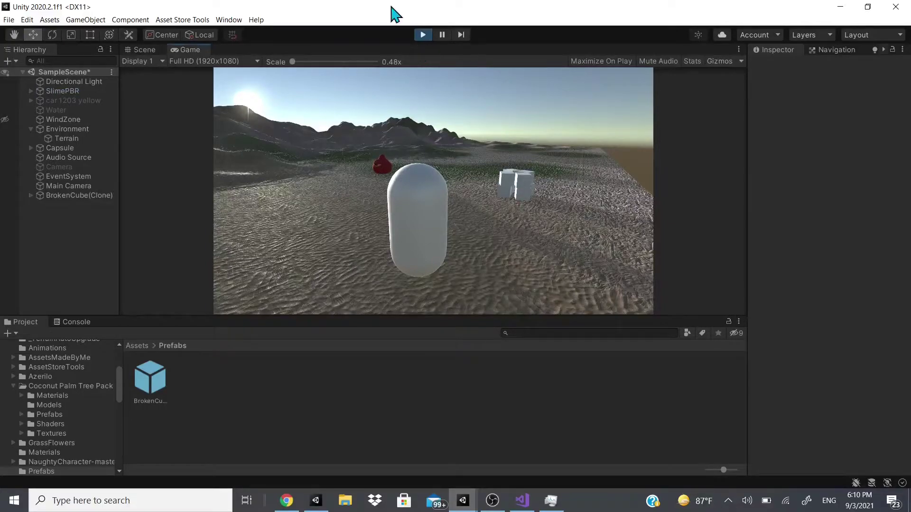
{"action": "left_click", "coordinate": [418, 39]}
{"action": "left_click", "coordinate": [156, 372]}
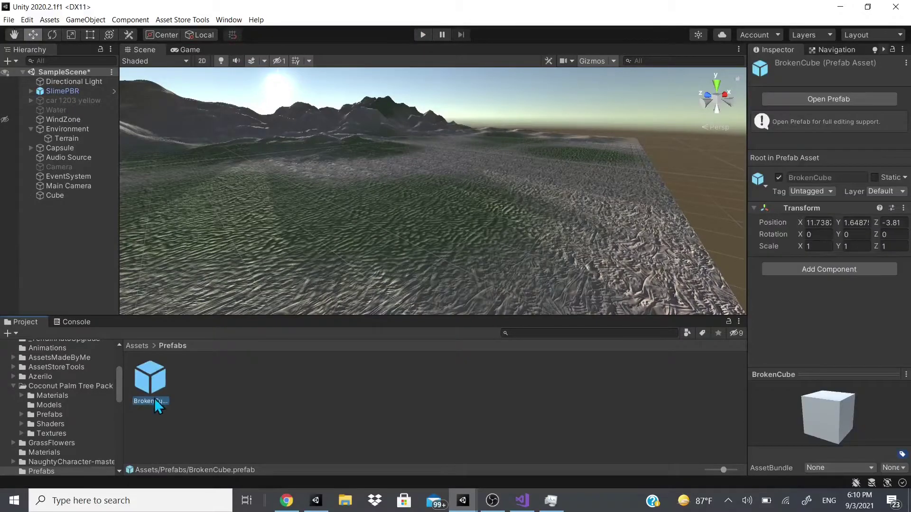
{"action": "left_click", "coordinate": [812, 224]}
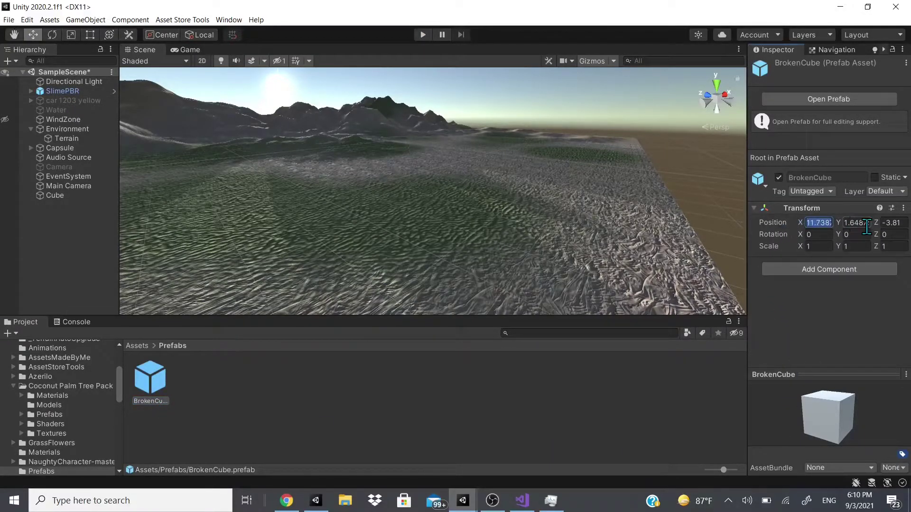
{"action": "key", "text": "Tab"}
{"action": "key", "text": "Tab"}
{"action": "left_click", "coordinate": [827, 223]}
{"action": "type", "text": "0"}
{"action": "key", "text": "Tab"}
{"action": "type", "text": "0"}
{"action": "key", "text": "Tab"}
{"action": "type", "text": "0"}
Test the reset prefab in play mode, then dock the Game view beside the Scene view
{"action": "left_click", "coordinate": [423, 35]}
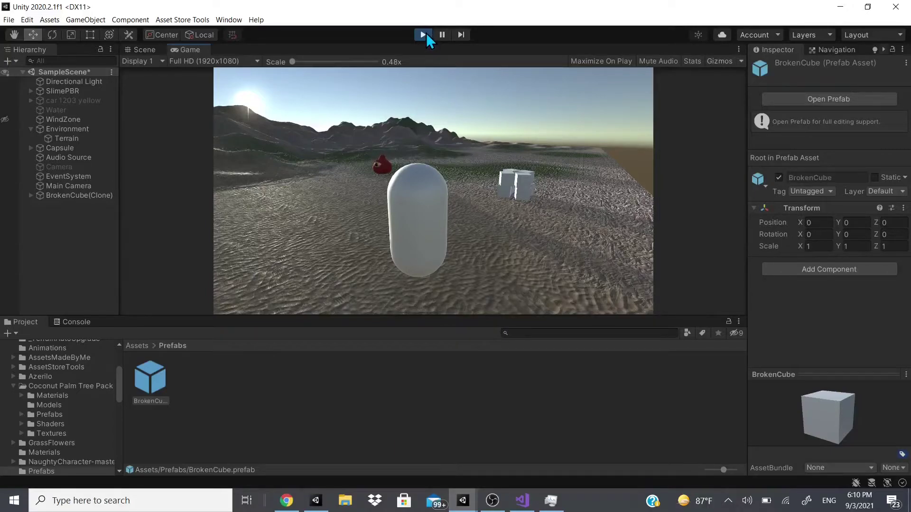
{"action": "left_click", "coordinate": [426, 34]}
{"action": "left_click_drag", "start_coordinate": [192, 50], "coordinate": [634, 148]}
In Prefab Mode, select all eight cube pieces and move them right and deeper into the scene
{"action": "left_click_drag", "start_coordinate": [537, 181], "coordinate": [374, 217]}
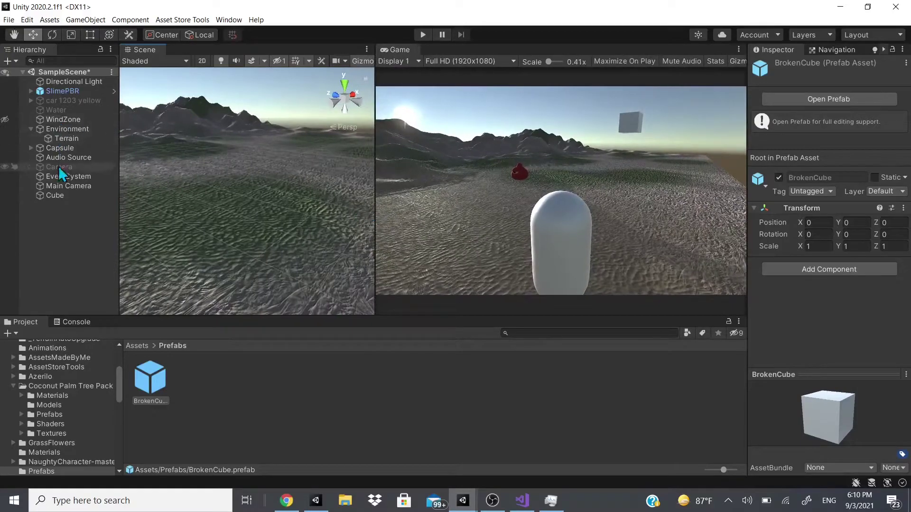
{"action": "double_click", "coordinate": [152, 379]}
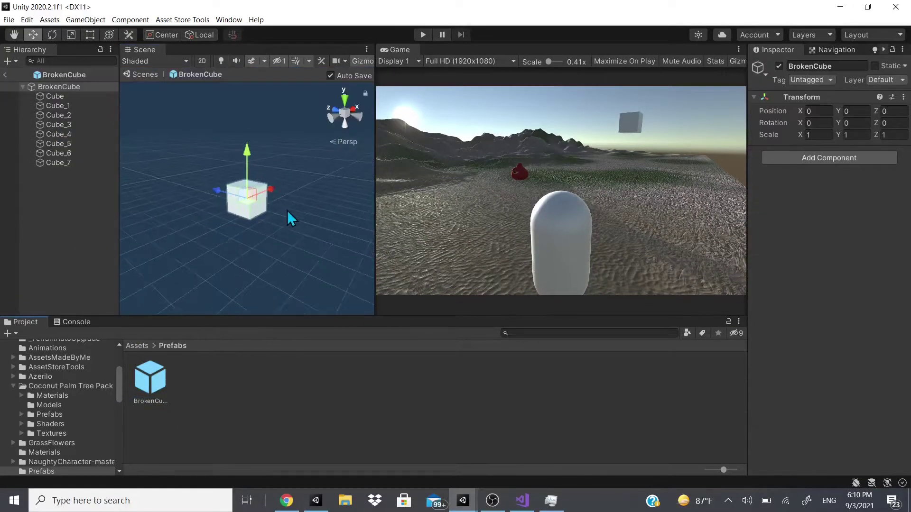
{"action": "left_click", "coordinate": [36, 97]}
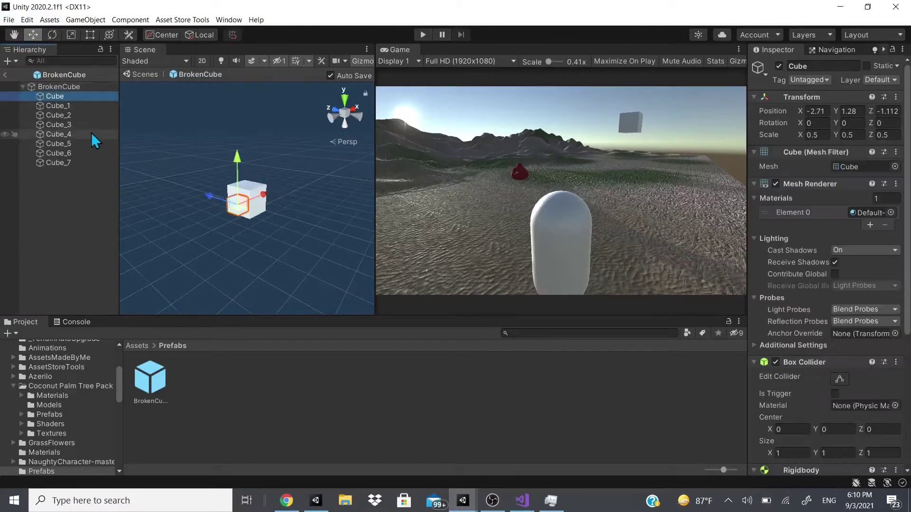
{"action": "left_click", "coordinate": [73, 88]}
{"action": "left_click", "coordinate": [74, 96]}
{"action": "left_click", "coordinate": [79, 161], "text": "shift"}
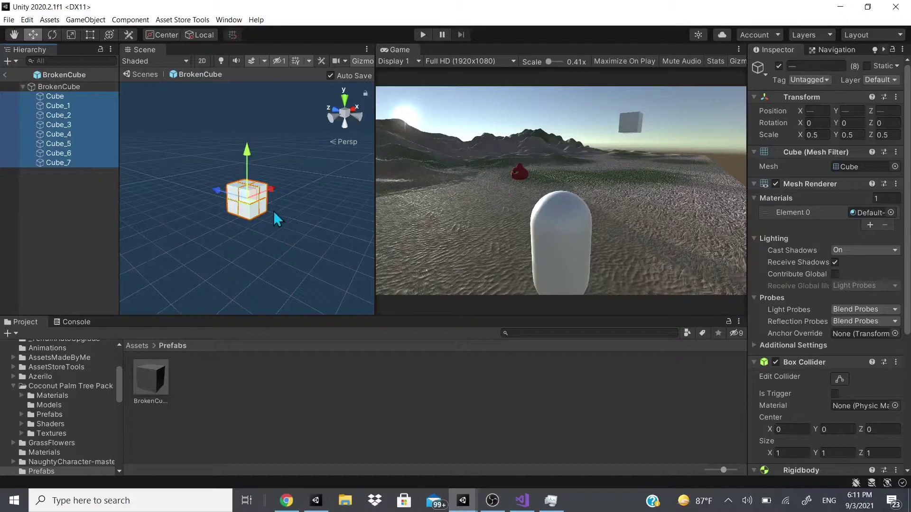
{"action": "scroll", "coordinate": [275, 216], "scroll_direction": "up", "scroll_amount": 2}
{"action": "scroll", "coordinate": [274, 195], "scroll_direction": "down", "scroll_amount": 2}
{"action": "scroll", "coordinate": [280, 197], "scroll_direction": "up", "scroll_amount": 2}
{"action": "left_click_drag", "start_coordinate": [283, 197], "coordinate": [326, 181]}
Test in play mode, shift the pieces back along Z, and run the scene again
{"action": "left_click", "coordinate": [422, 34]}
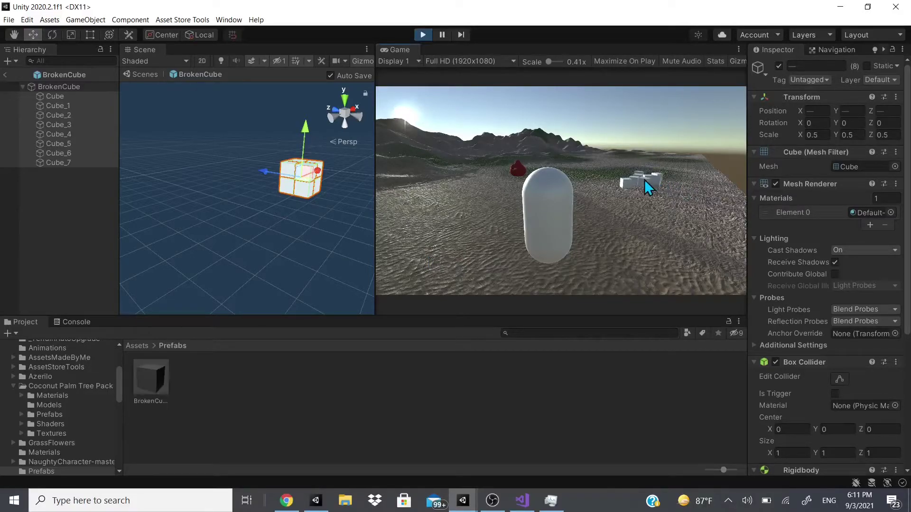
{"action": "left_click", "coordinate": [422, 35]}
{"action": "left_click_drag", "start_coordinate": [264, 171], "coordinate": [225, 163]}
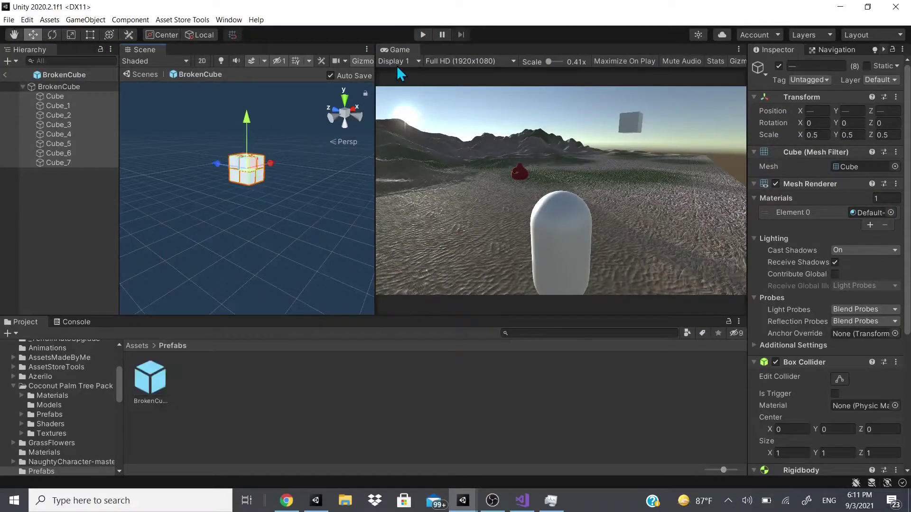
{"action": "left_click", "coordinate": [421, 35]}
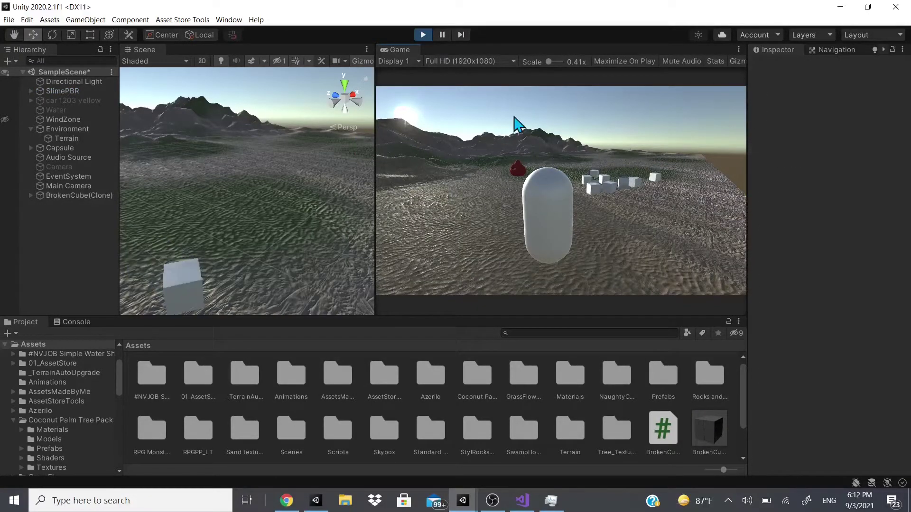
Restart play mode and check the Console for error messages
{"action": "key", "text": "ctrl+p"}
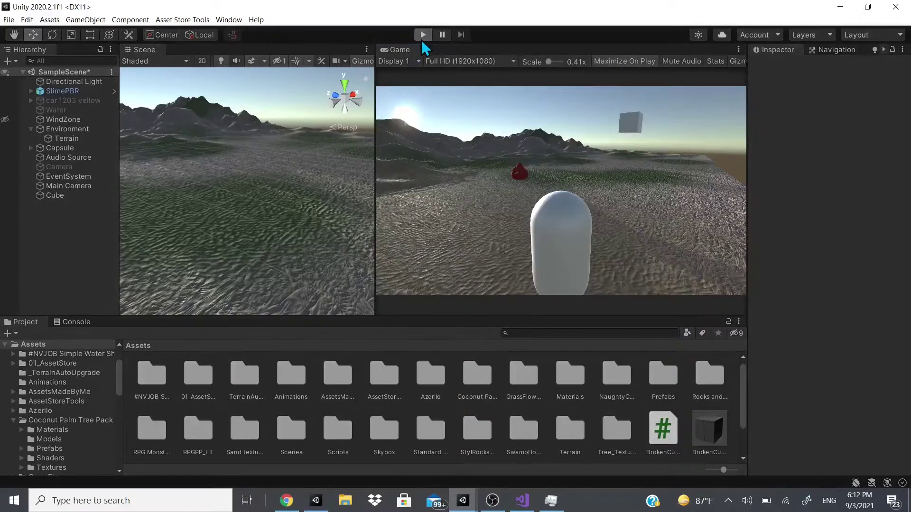
{"action": "left_click", "coordinate": [422, 36]}
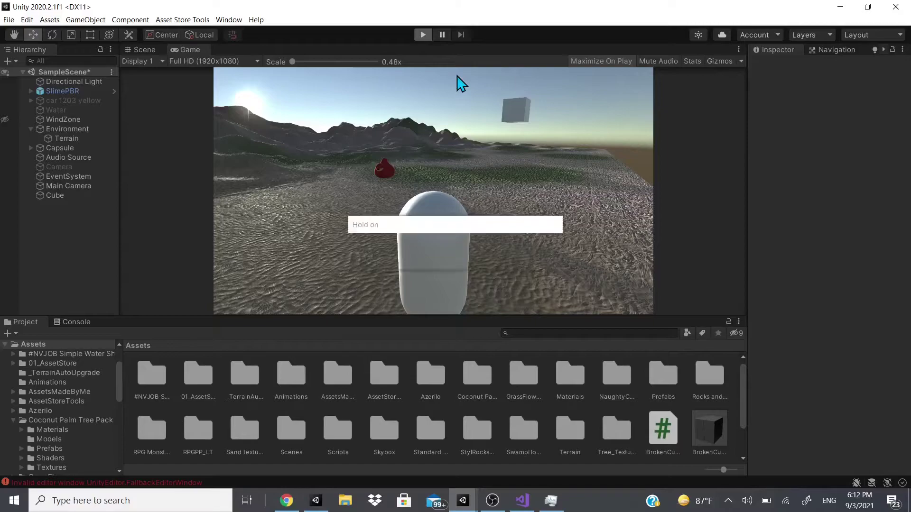
{"action": "left_click", "coordinate": [157, 324]}
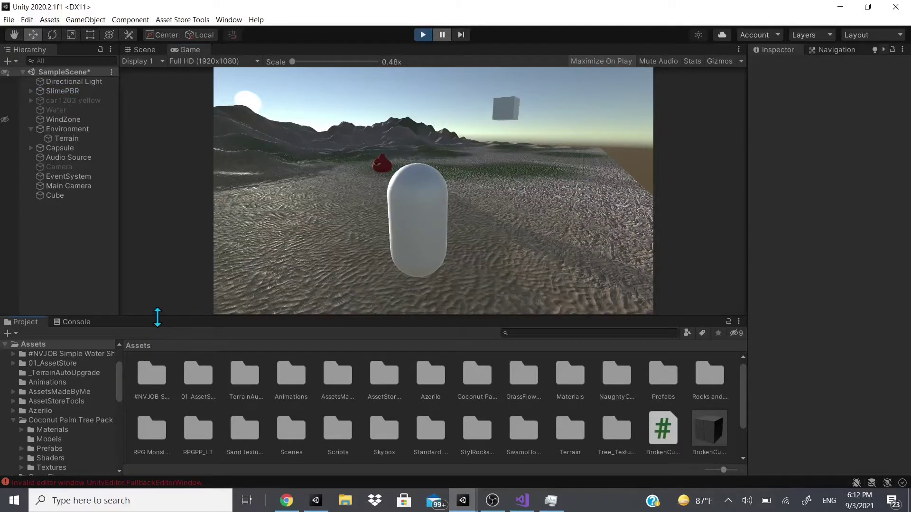
{"action": "left_click", "coordinate": [76, 322]}
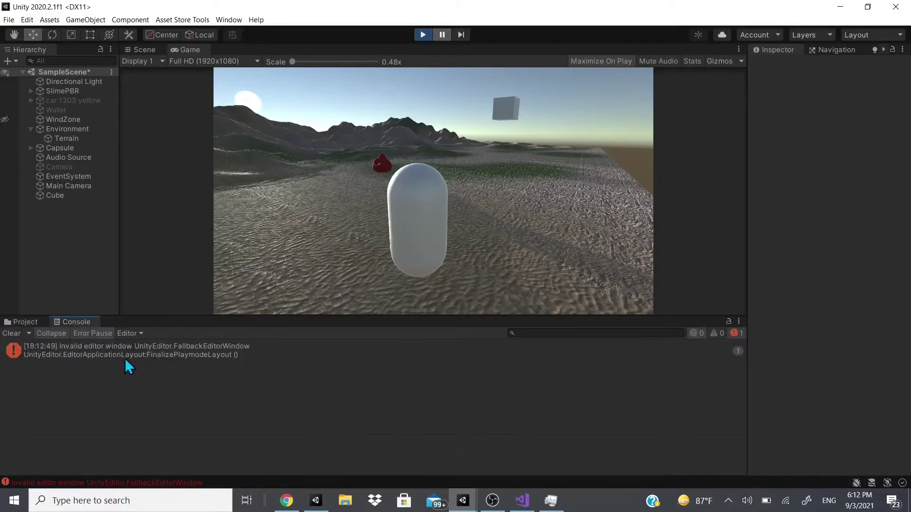
{"action": "left_click", "coordinate": [423, 36]}
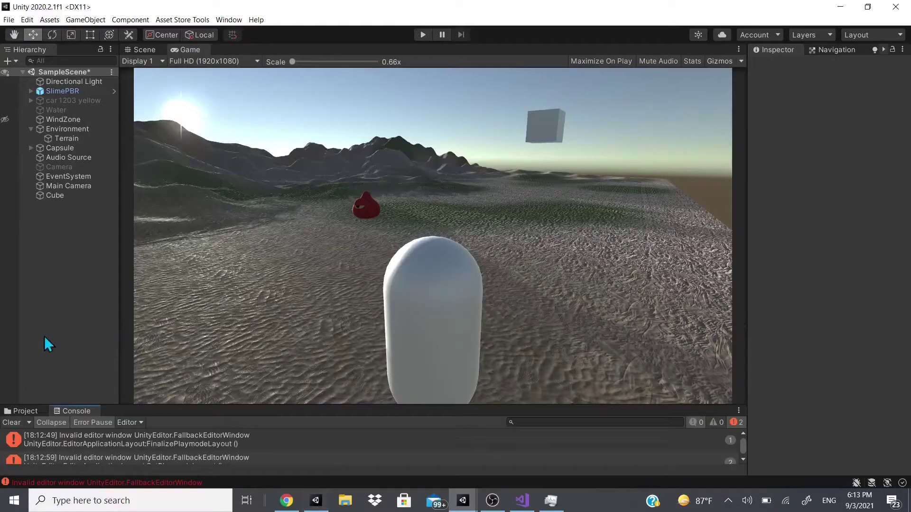
Enlarge the Game view above a smaller Console and run the game again
{"action": "left_click", "coordinate": [26, 411]}
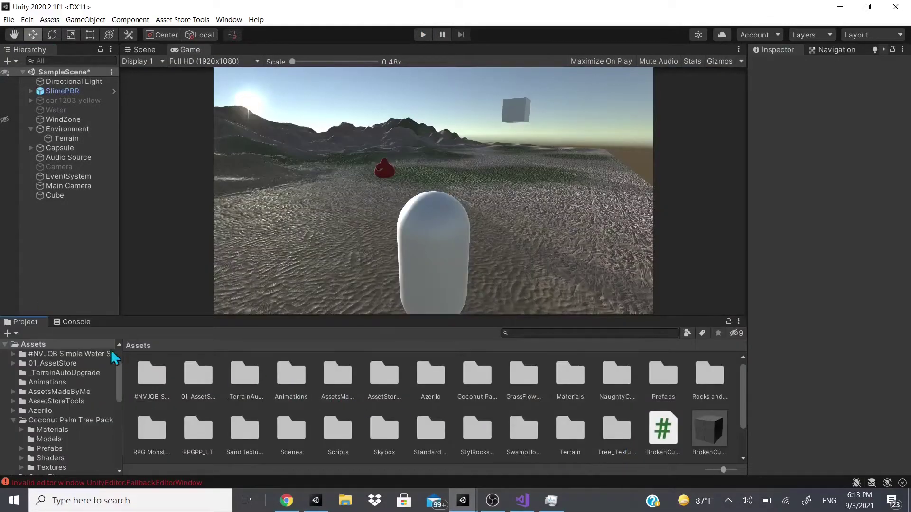
{"action": "left_click", "coordinate": [75, 322]}
{"action": "left_click_drag", "start_coordinate": [133, 314], "coordinate": [149, 429]}
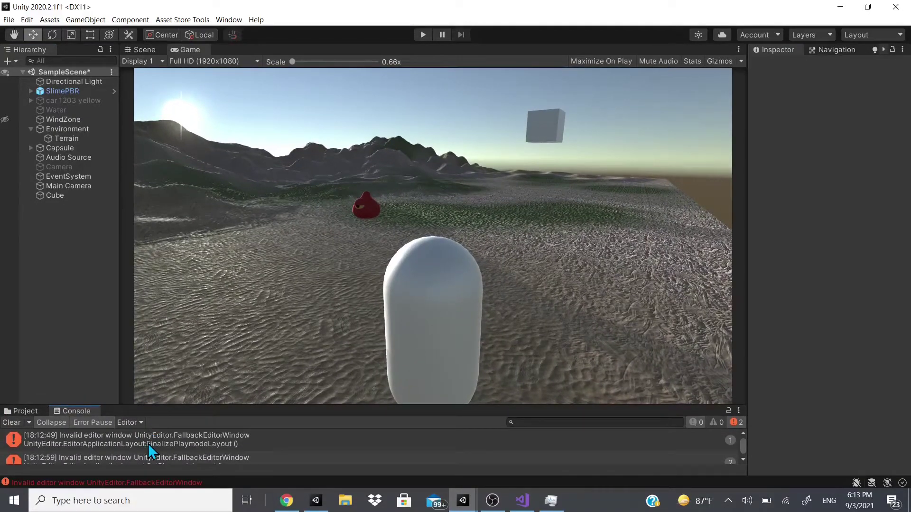
{"action": "left_click", "coordinate": [422, 34]}
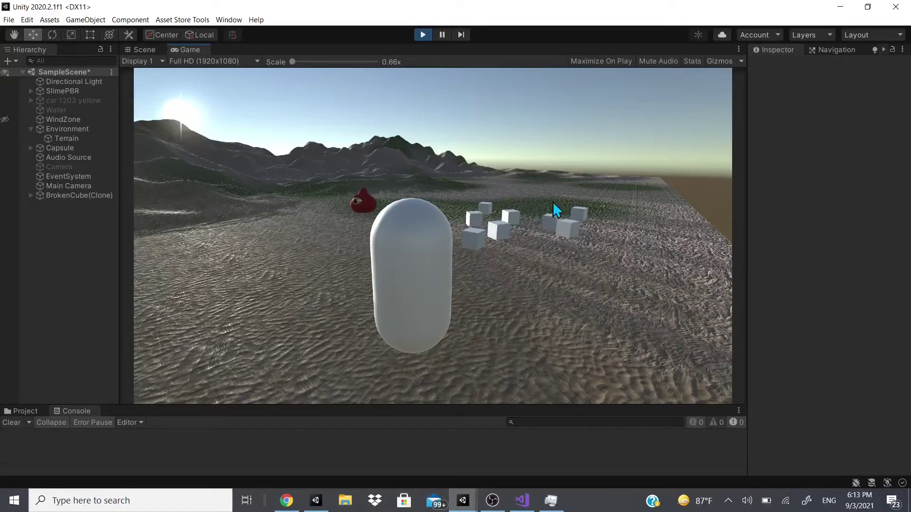
Open the BrokenCube prefab and select all pieces Cube_1 through Cube_8
{"action": "left_click", "coordinate": [422, 34]}
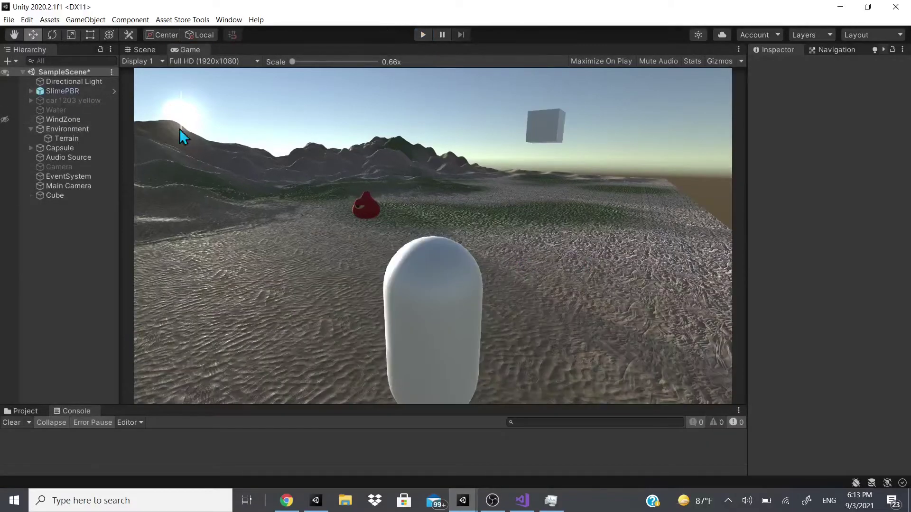
{"action": "left_click", "coordinate": [21, 411]}
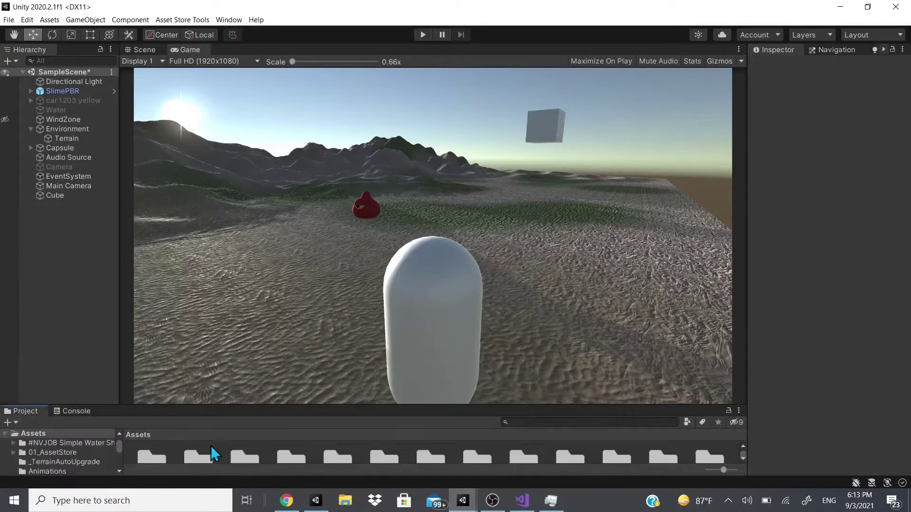
{"action": "scroll", "coordinate": [701, 451], "scroll_direction": "down", "scroll_amount": 5}
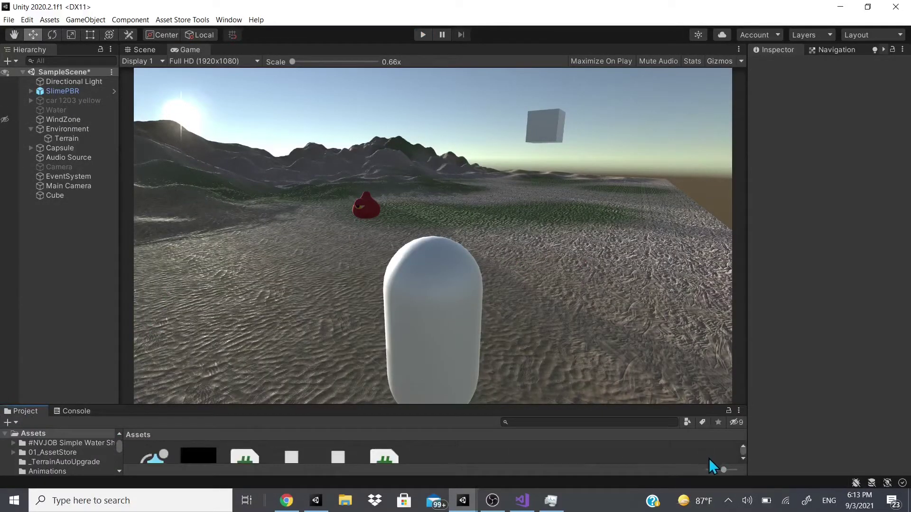
{"action": "double_click", "coordinate": [707, 458]}
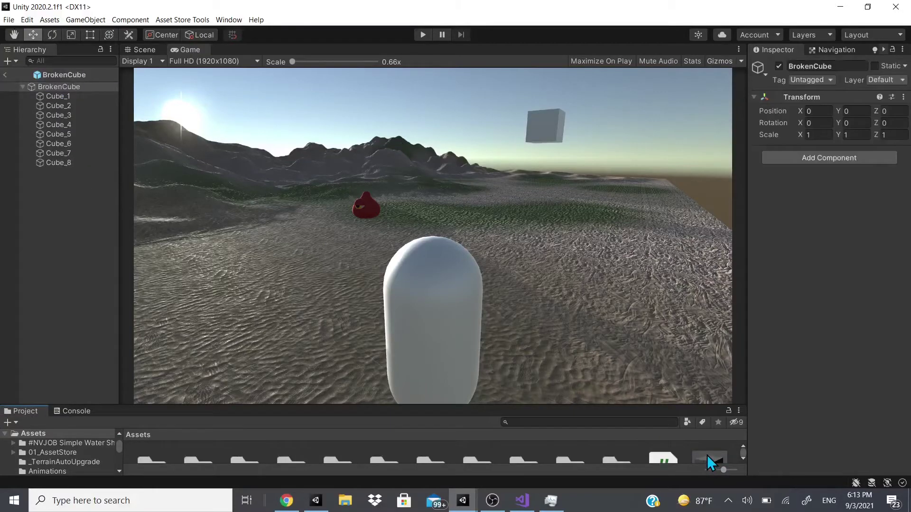
{"action": "left_click", "coordinate": [58, 96]}
{"action": "left_click", "coordinate": [67, 163], "text": "shift"}
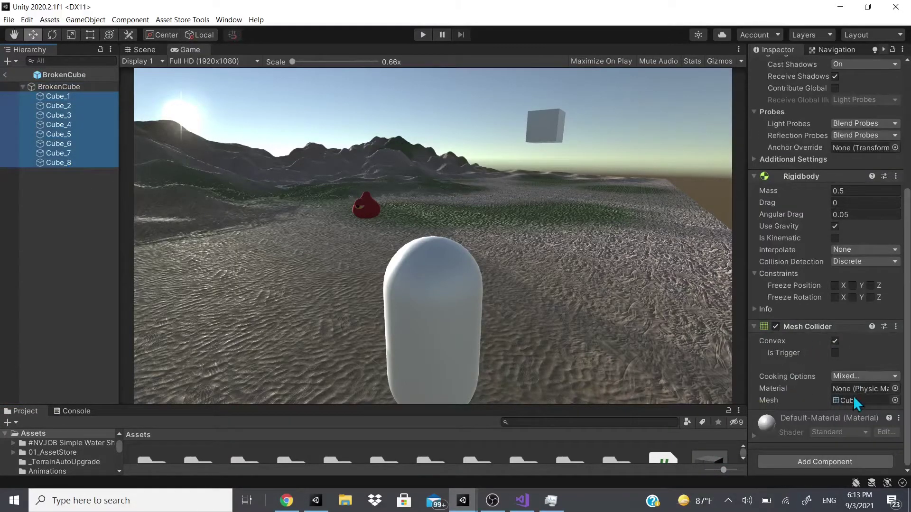
Assign New Physic Material to the pieces' Mesh Colliders and view its settings
{"action": "left_click", "coordinate": [895, 389]}
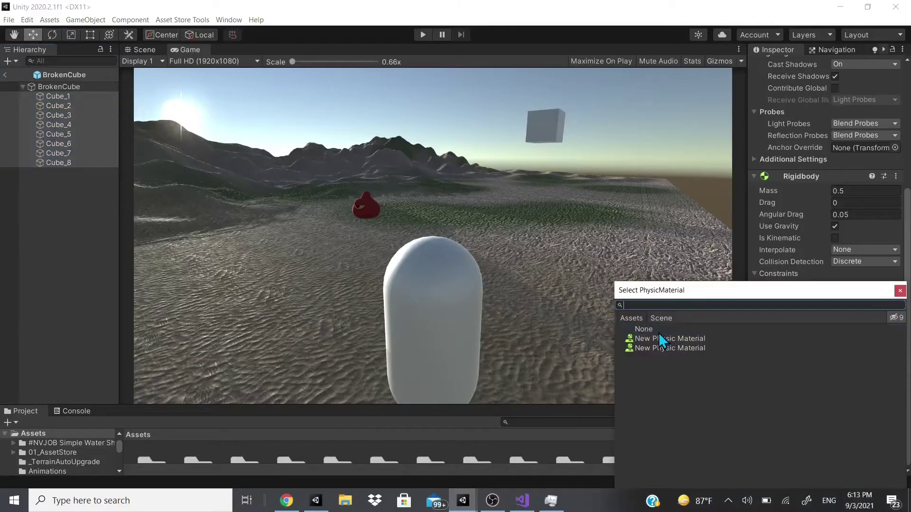
{"action": "double_click", "coordinate": [667, 338]}
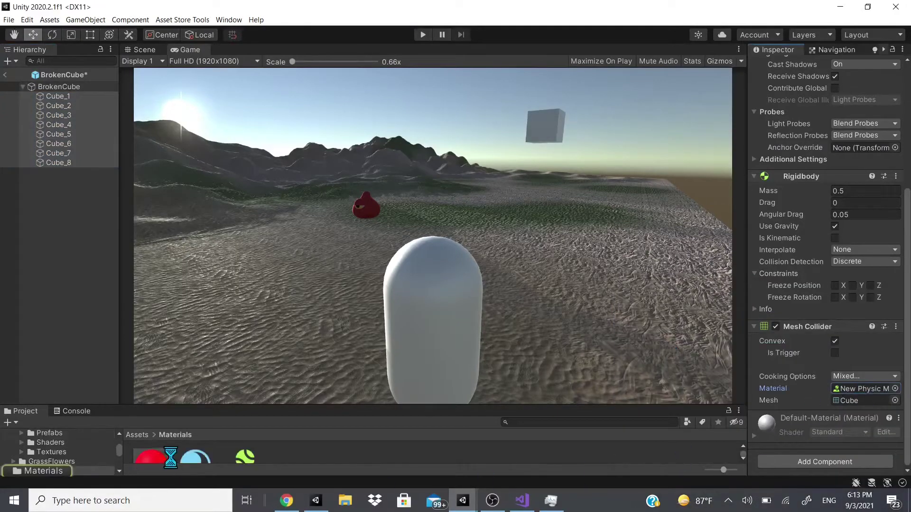
{"action": "left_click", "coordinate": [246, 454]}
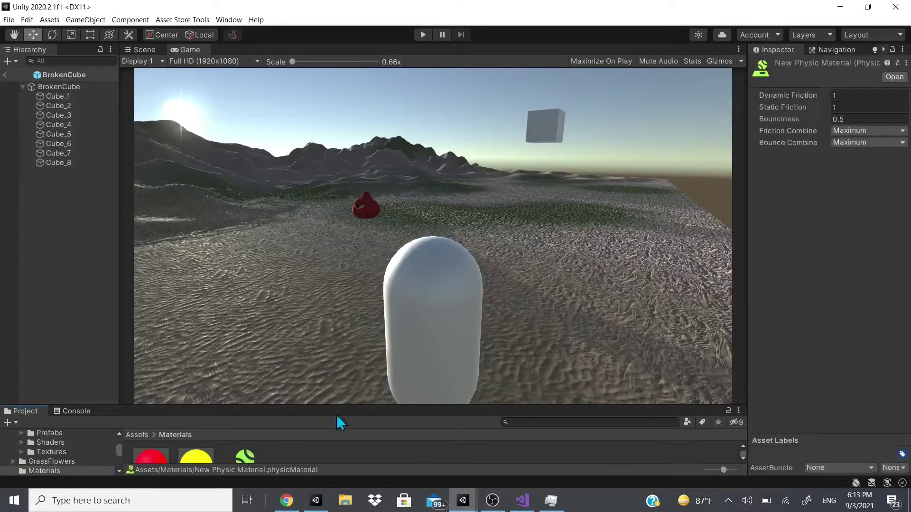
{"action": "right_click", "coordinate": [366, 458]}
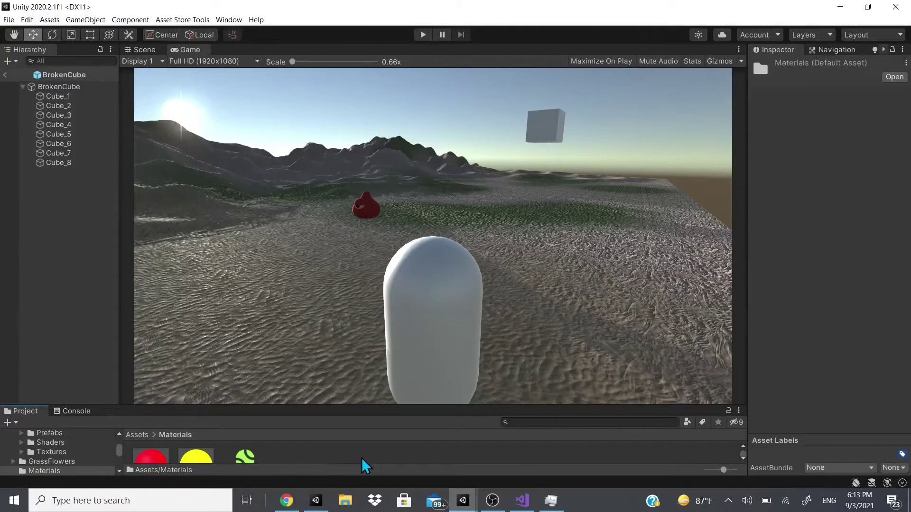
{"action": "mouse_move", "coordinate": [415, 191]}
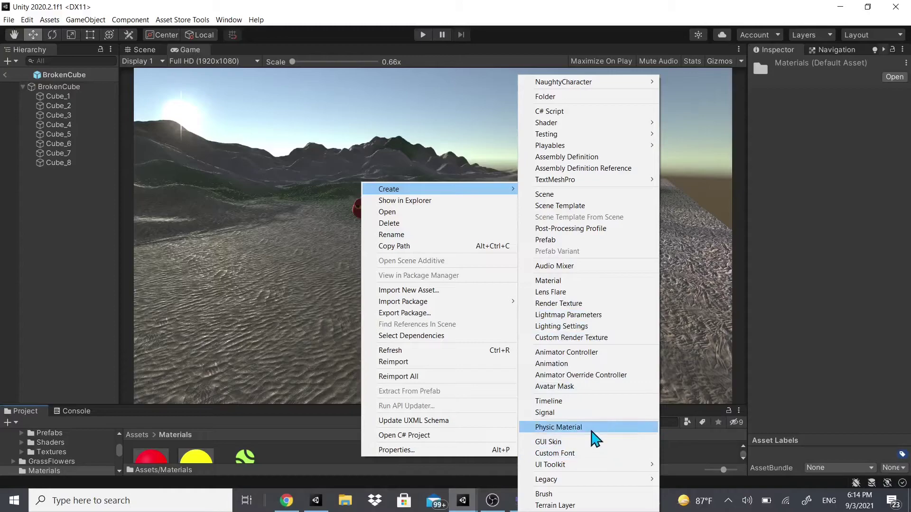
{"action": "left_click", "coordinate": [380, 436]}
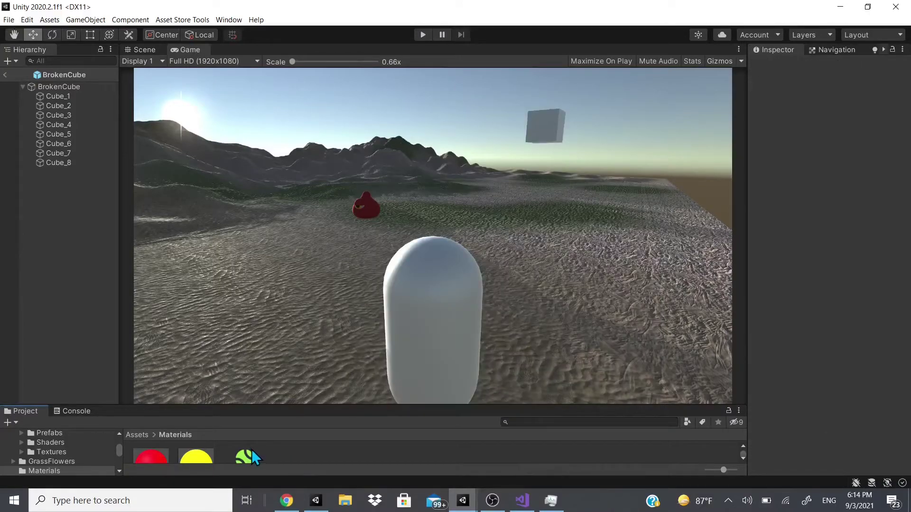
Set New Physic Material's Bounciness to 1, test the bounce in play mode, and return to the main scene
{"action": "left_click", "coordinate": [246, 455]}
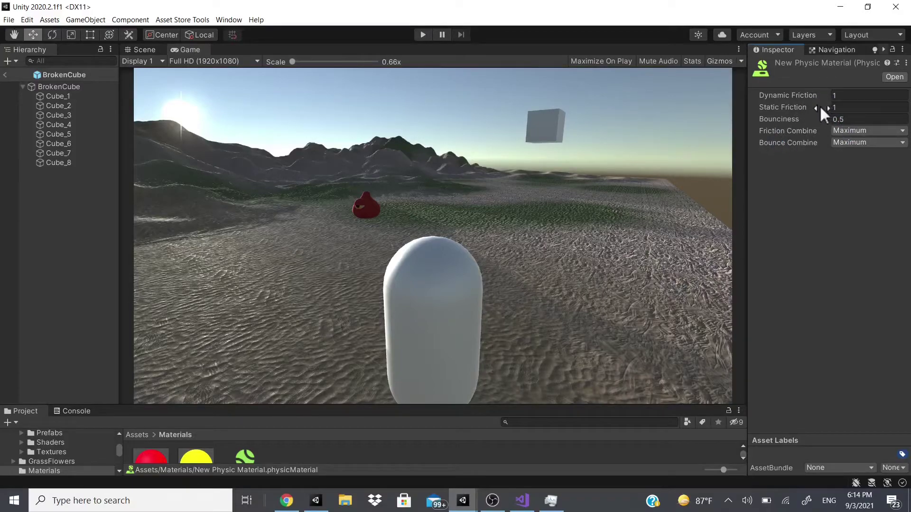
{"action": "left_click", "coordinate": [853, 119]}
{"action": "type", "text": "1"}
{"action": "left_click", "coordinate": [422, 34]}
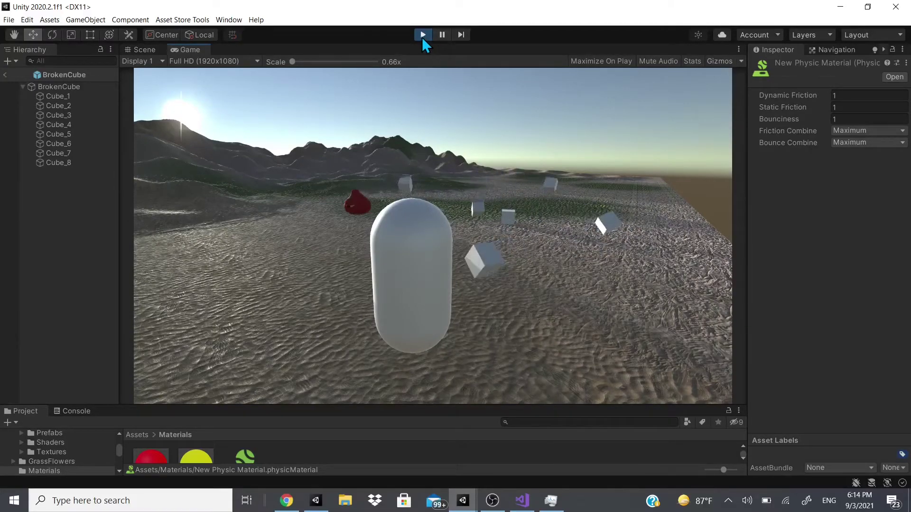
{"action": "left_click", "coordinate": [422, 35]}
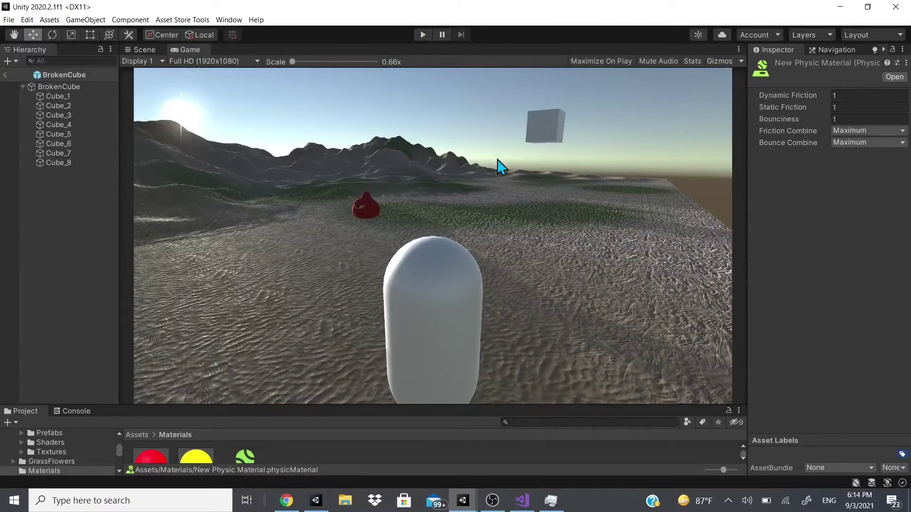
{"action": "left_click", "coordinate": [7, 76]}
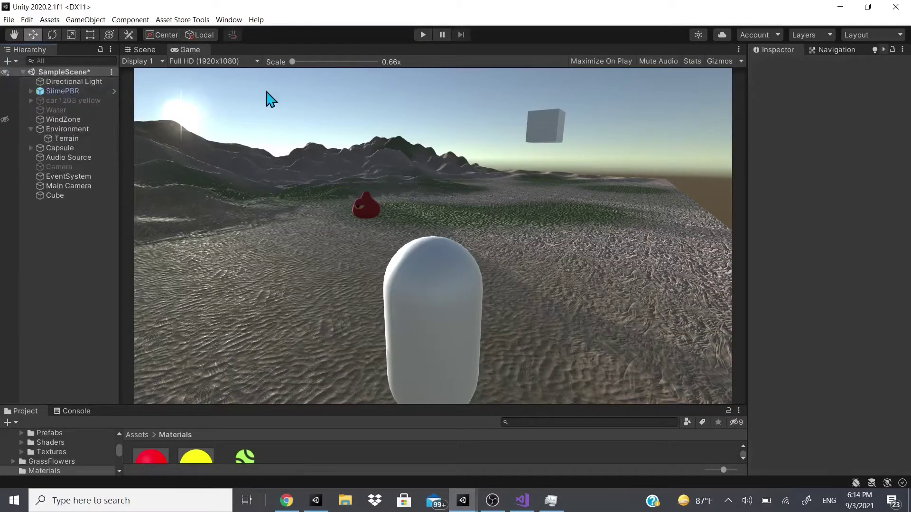
{"action": "left_click", "coordinate": [522, 501]}
Rename OnCollisionEnter to OnMouseDown, remove its Collision parameter, and save BrokenCube.cs
{"action": "left_click_drag", "start_coordinate": [157, 295], "coordinate": [285, 324]}
{"action": "left_click", "coordinate": [299, 324]}
{"action": "left_click_drag", "start_coordinate": [170, 307], "coordinate": [314, 325]}
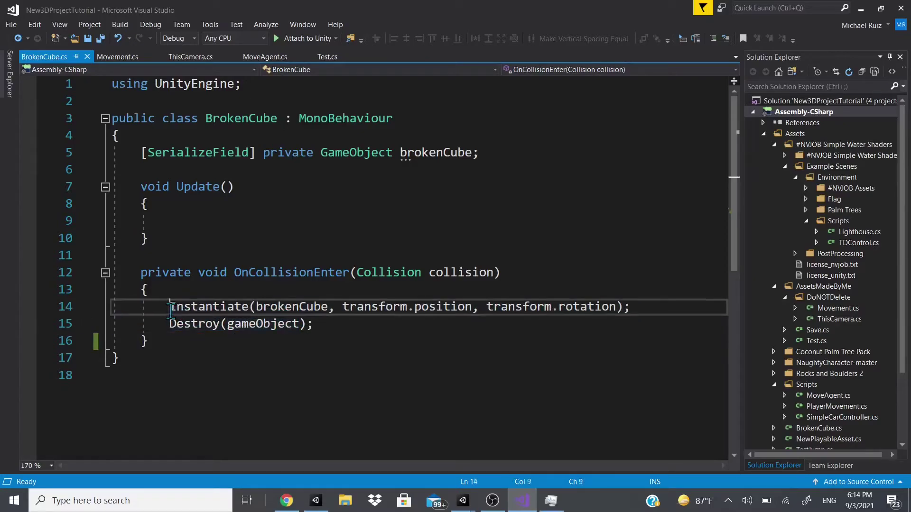
{"action": "double_click", "coordinate": [297, 274]}
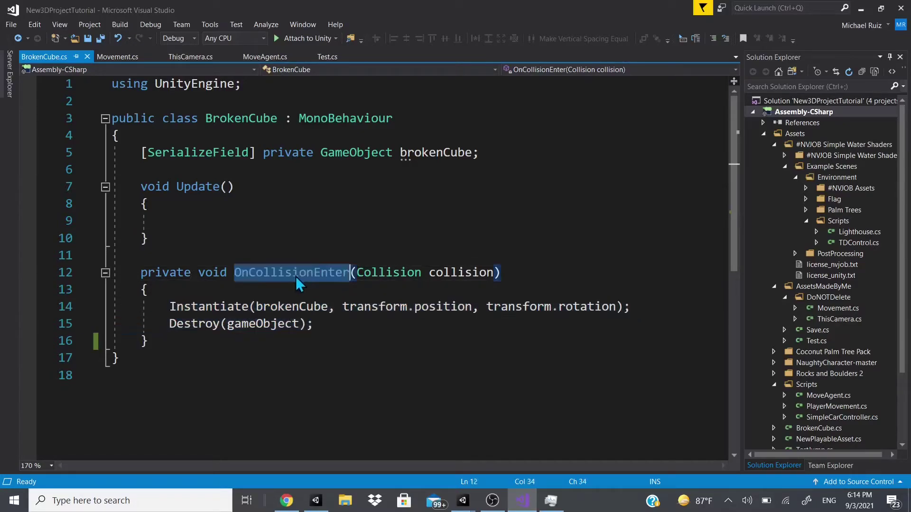
{"action": "type", "text": "OnMouseDown"}
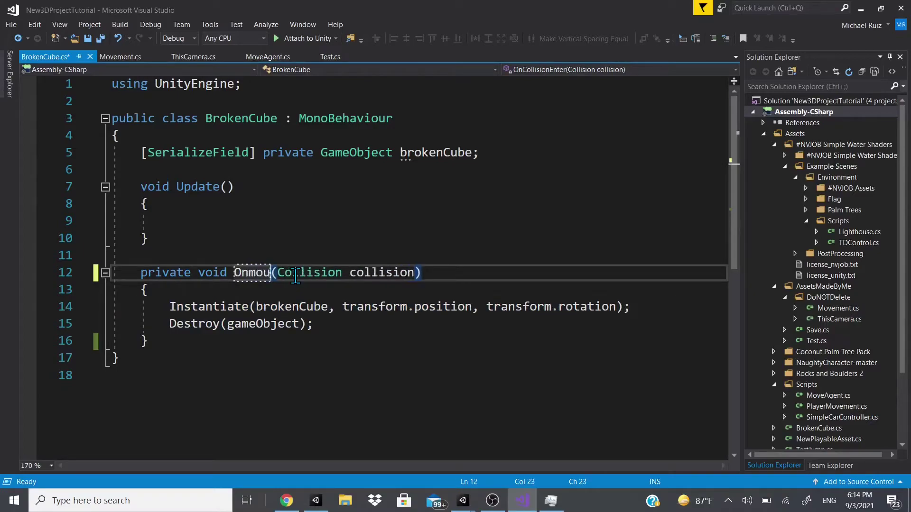
{"action": "key", "text": "End"}
{"action": "key", "text": "Left"}
{"action": "key", "text": "BackSpace"}
{"action": "key", "text": "BackSpace"}
{"action": "key", "text": "BackSpace"}
{"action": "key", "text": "BackSpace"}
{"action": "key", "text": "BackSpace"}
{"action": "key", "text": "BackSpace"}
{"action": "key", "text": "BackSpace"}
{"action": "key", "text": "BackSpace"}
{"action": "key", "text": "BackSpace"}
{"action": "key", "text": "BackSpace"}
{"action": "key", "text": "BackSpace"}
{"action": "key", "text": "BackSpace"}
{"action": "key", "text": "BackSpace"}
{"action": "key", "text": "BackSpace"}
{"action": "key", "text": "BackSpace"}
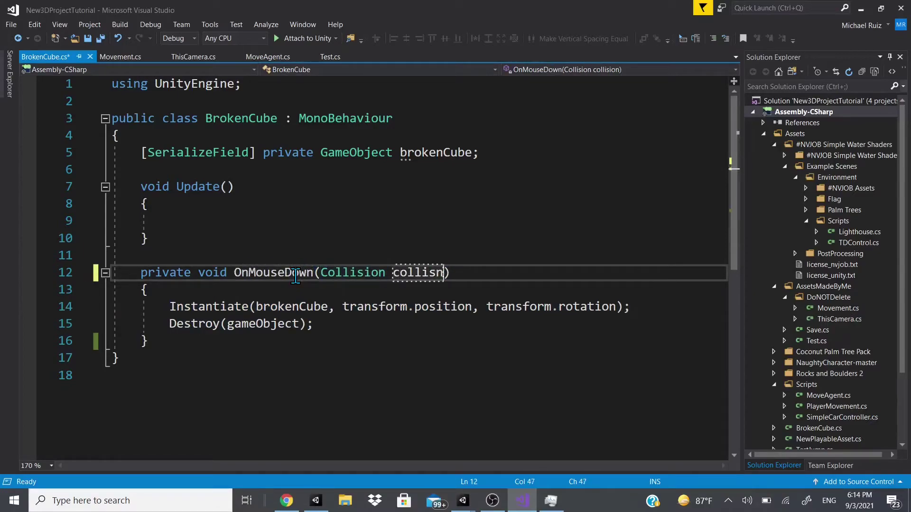
{"action": "key", "text": "BackSpace"}
{"action": "key", "text": "ctrl+s"}
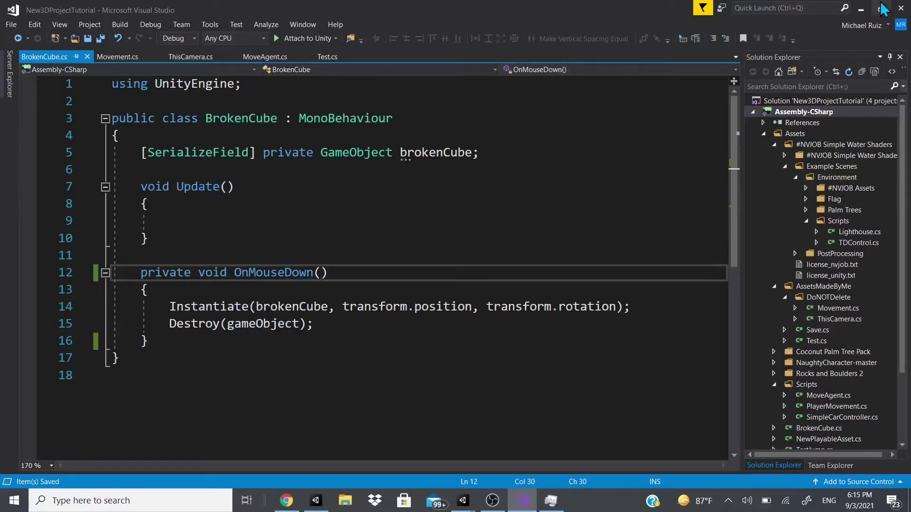
{"action": "key", "text": "alt+Tab"}
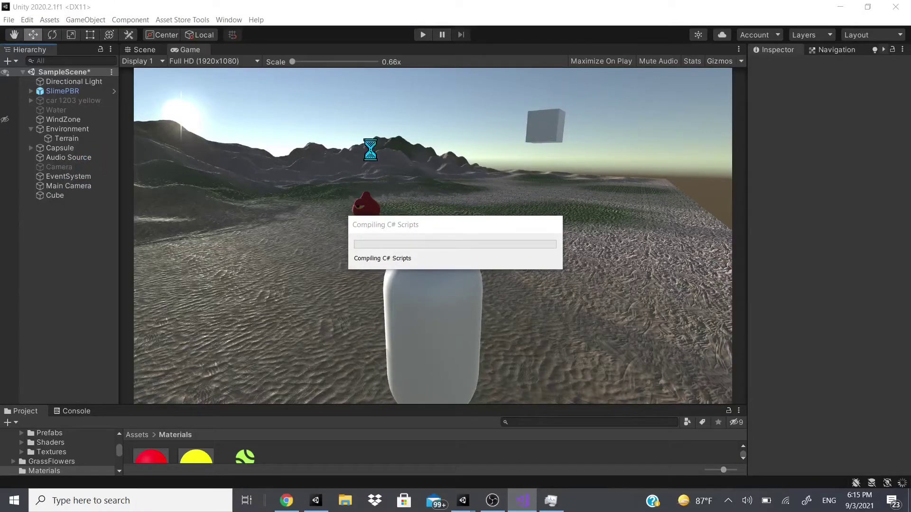
Play the scene and click the cube in the Game view to shatter it into BrokenCube pieces
{"action": "left_click", "coordinate": [522, 501]}
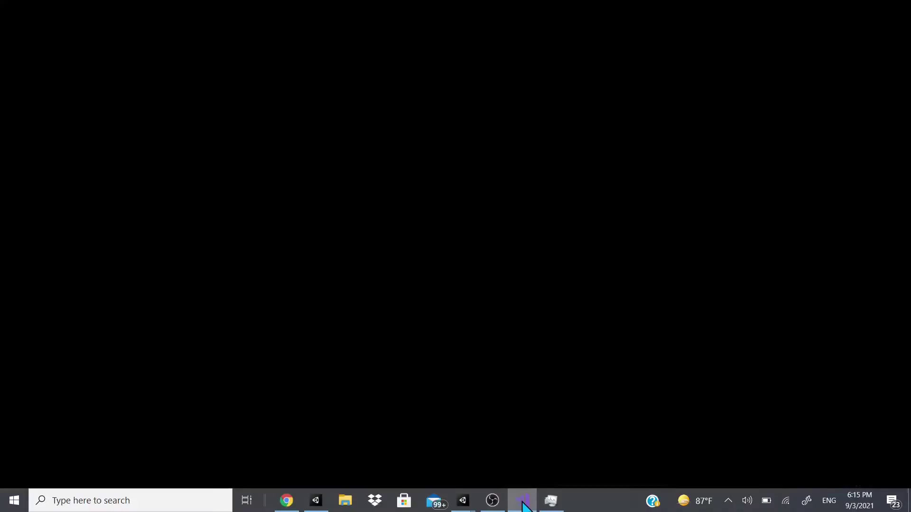
{"action": "key", "text": "alt+Tab"}
{"action": "left_click", "coordinate": [423, 35]}
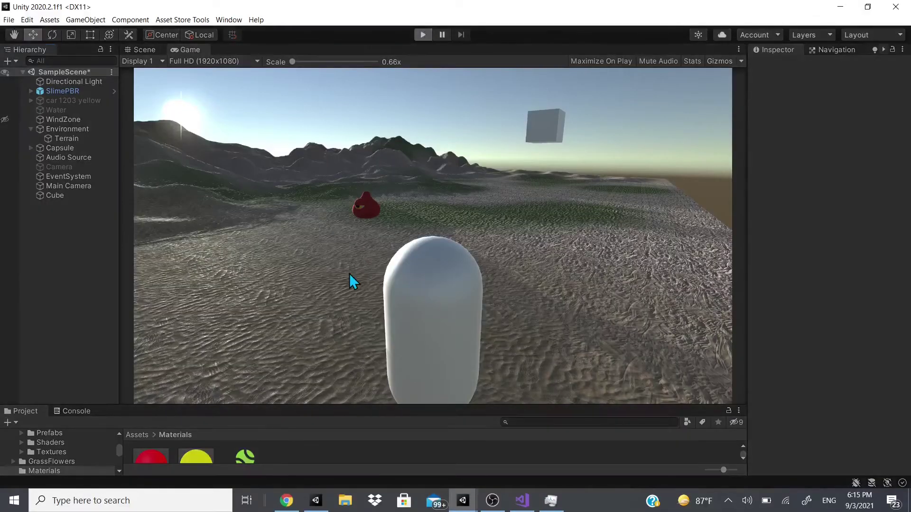
{"action": "left_click", "coordinate": [525, 142]}
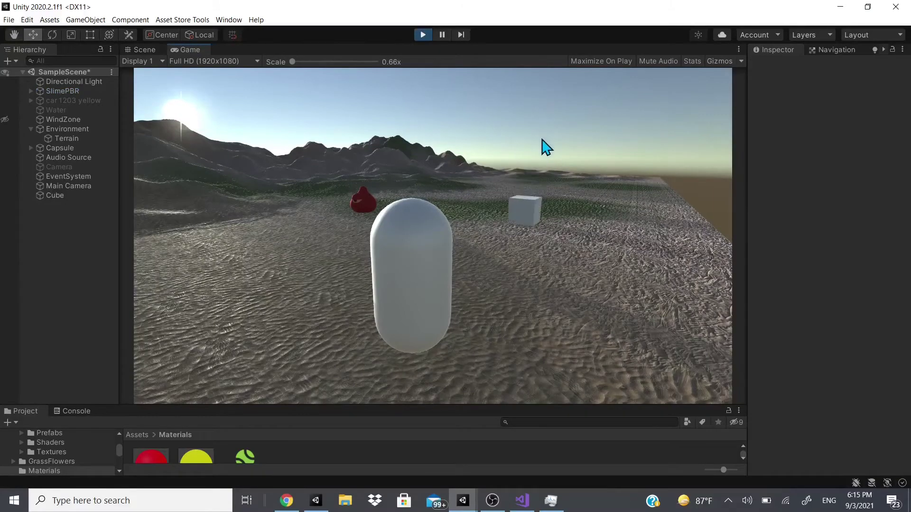
{"action": "left_click", "coordinate": [523, 211]}
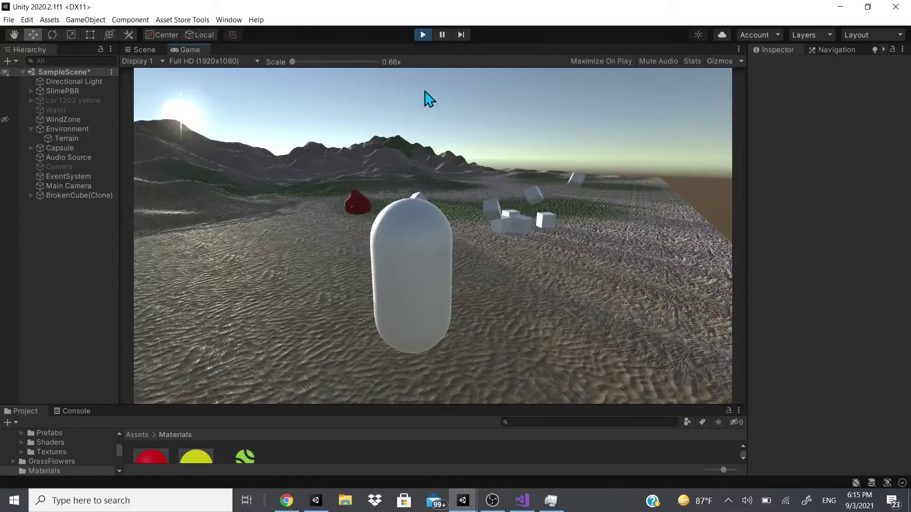
{"action": "left_click", "coordinate": [423, 34]}
{"action": "left_click", "coordinate": [522, 500]}
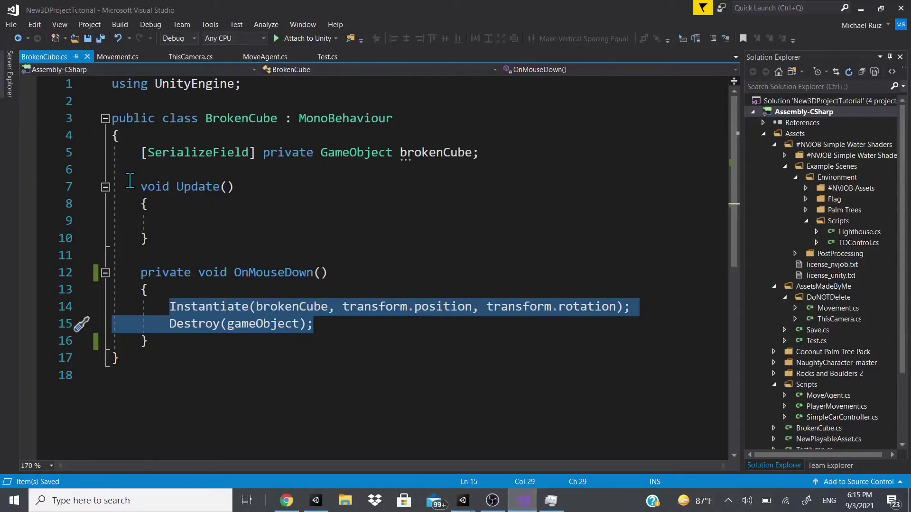
Add an if (Input.GetKeyDown(KeyCode.Space)) block inside Update
{"action": "left_click", "coordinate": [224, 219]}
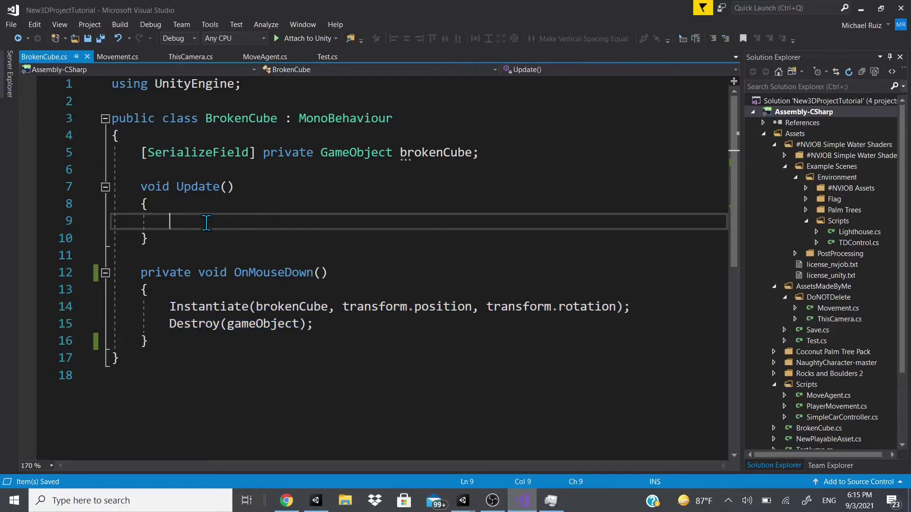
{"action": "type", "text": "F"}
{"action": "key", "text": "BackSpace"}
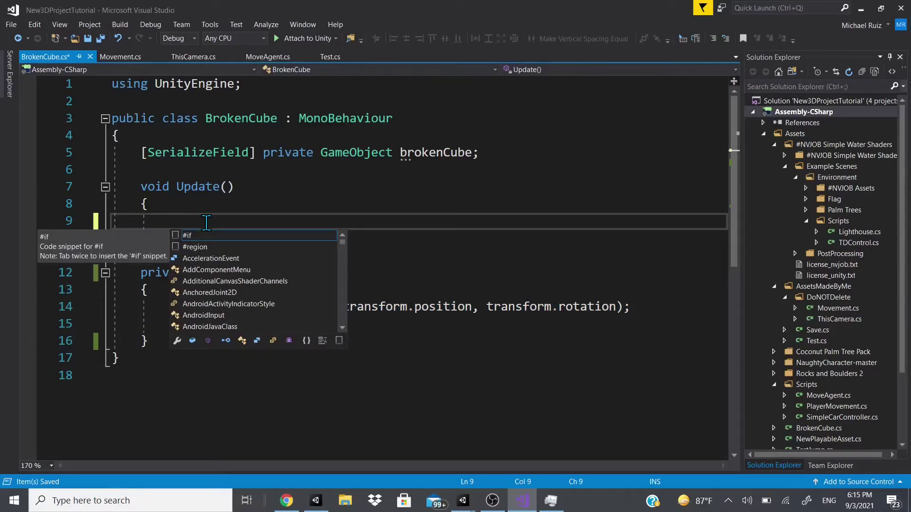
{"action": "type", "text": "if("}
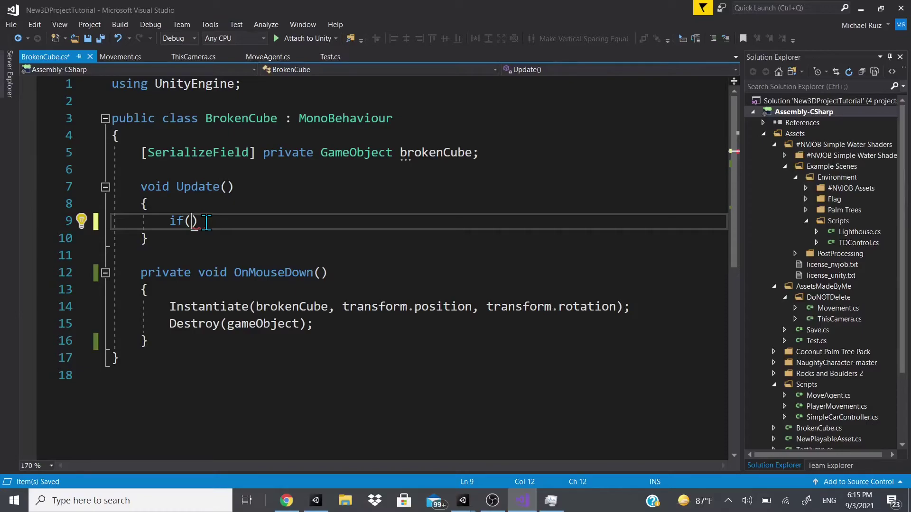
{"action": "type", "text": "Input."}
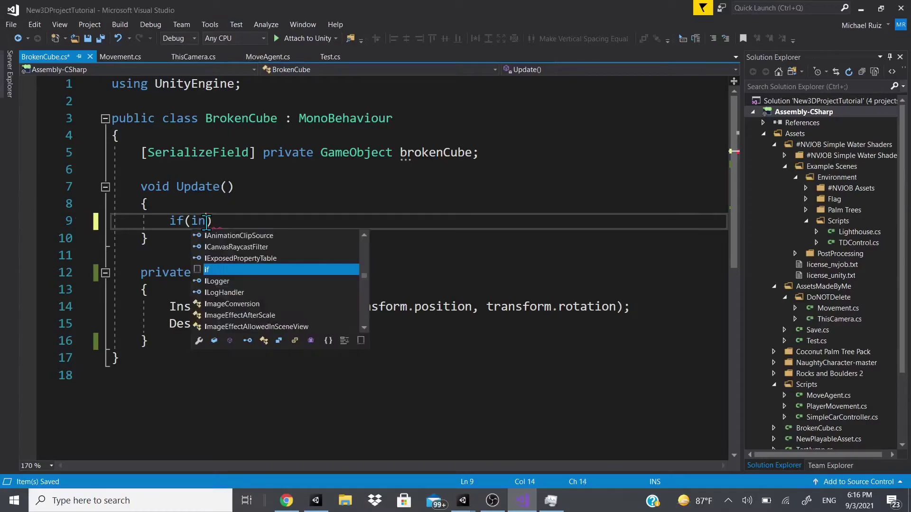
{"action": "type", "text": "getk"}
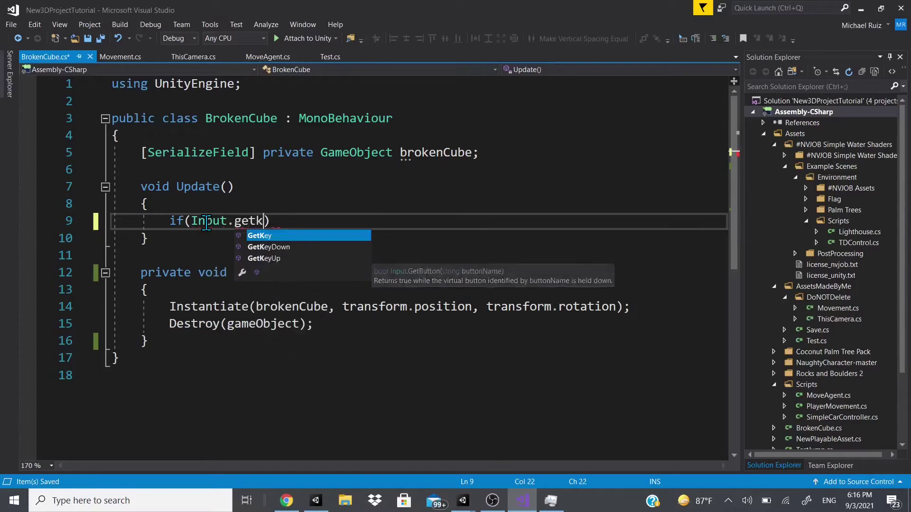
{"action": "type", "text": "Down(KeyCode.Space)"}
{"action": "key", "text": "Return"}
{"action": "type", "text": "{"}
{"action": "key", "text": "Return"}
Copy the Instantiate and Destroy lines into the if block, save, and delete the OnMouseDown method
{"action": "left_click_drag", "start_coordinate": [170, 354], "coordinate": [335, 377]}
{"action": "key", "text": "ctrl+c"}
{"action": "left_click", "coordinate": [279, 256]}
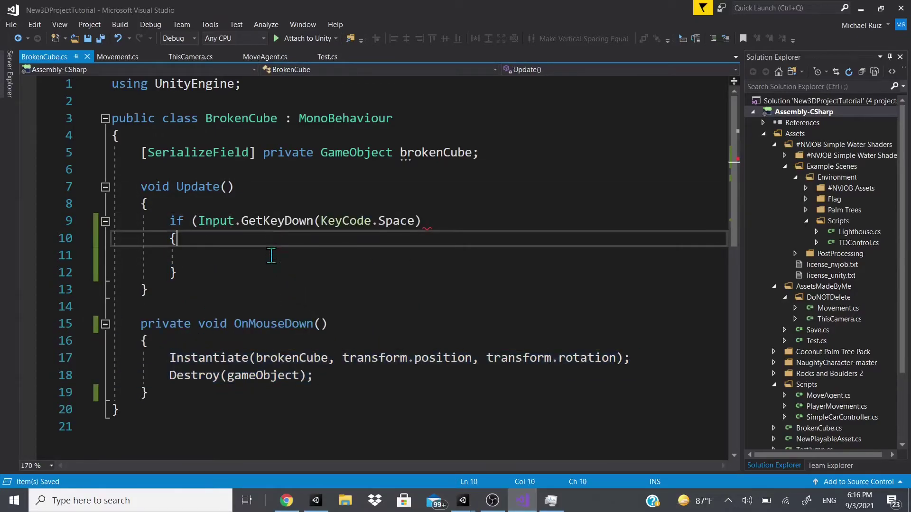
{"action": "key", "text": "ctrl+v"}
{"action": "left_click", "coordinate": [451, 227]}
{"action": "type", "text": ")"}
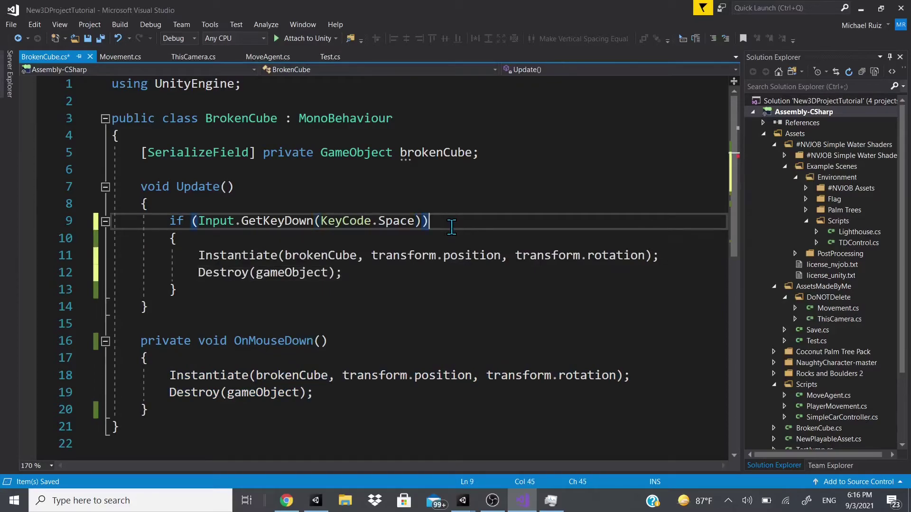
{"action": "key", "text": "ctrl+s"}
{"action": "left_click_drag", "start_coordinate": [161, 408], "coordinate": [49, 332]}
{"action": "key", "text": "BackSpace"}
{"action": "key", "text": "BackSpace"}
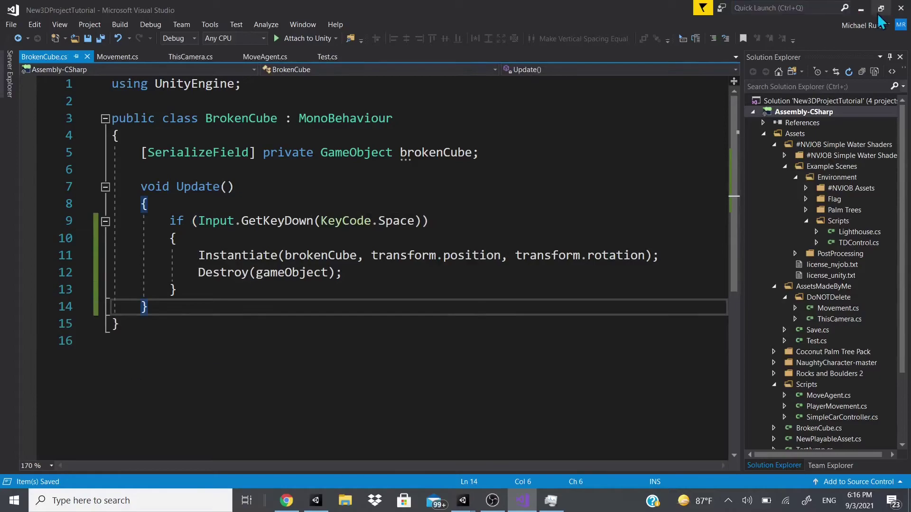
{"action": "left_click", "coordinate": [860, 8]}
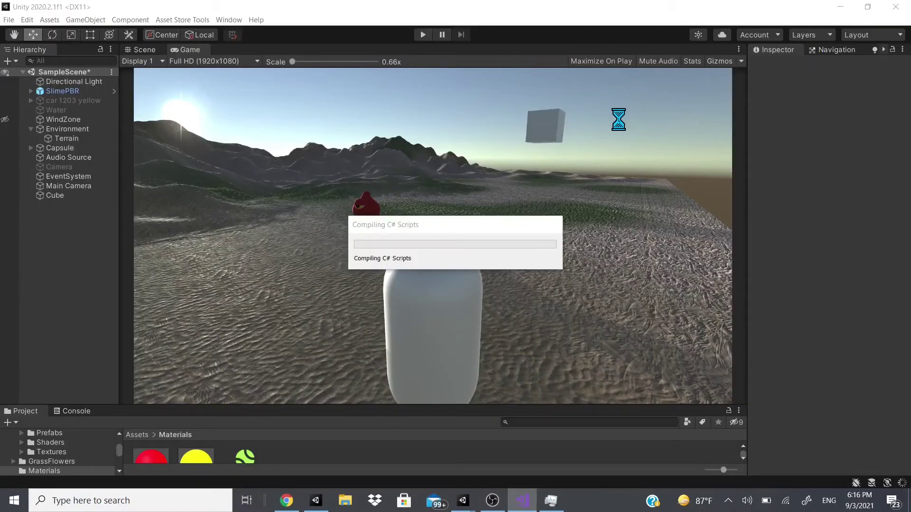
Review the brokenCube references in the saved script, then start playing the scene in Unity
{"action": "key", "text": "alt+Tab"}
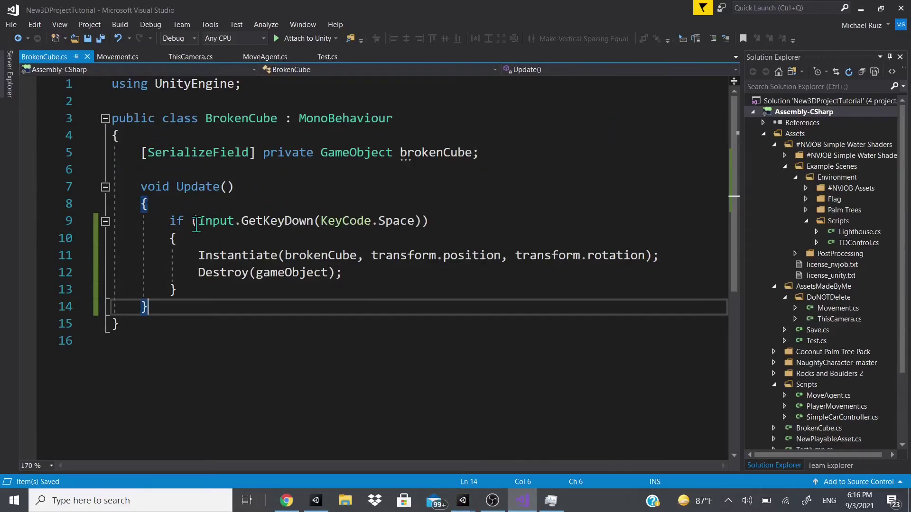
{"action": "double_click", "coordinate": [290, 255]}
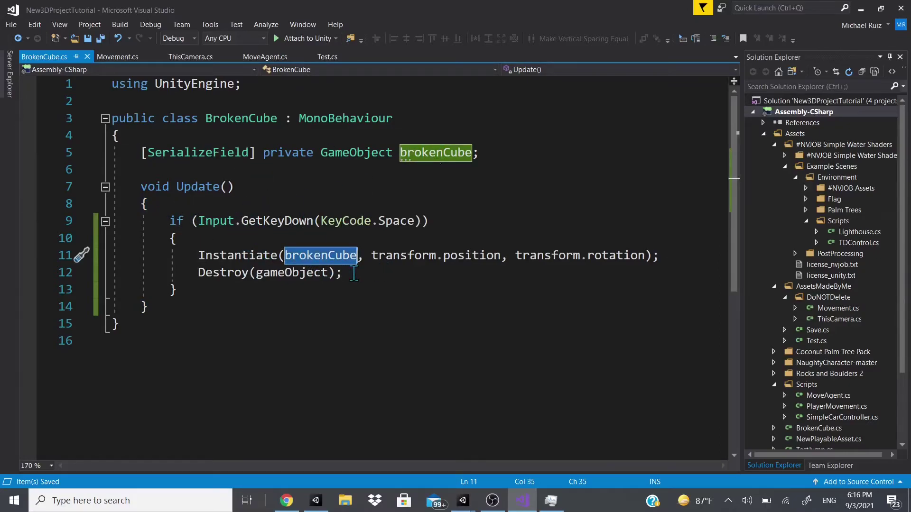
{"action": "key", "text": "alt+Tab"}
{"action": "left_click", "coordinate": [421, 35]}
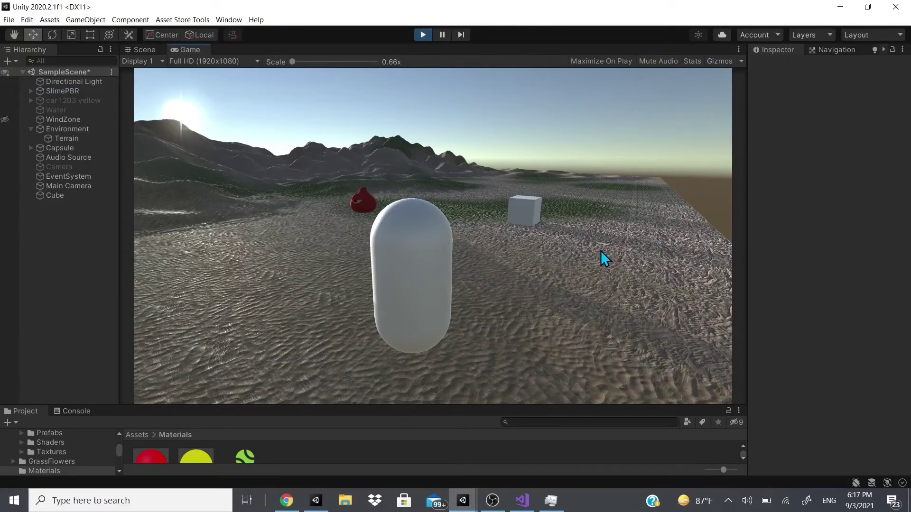
Exit Play mode after the cube shatters, returning the intact Cube to the scene
{"action": "key", "text": "ctrl+p"}
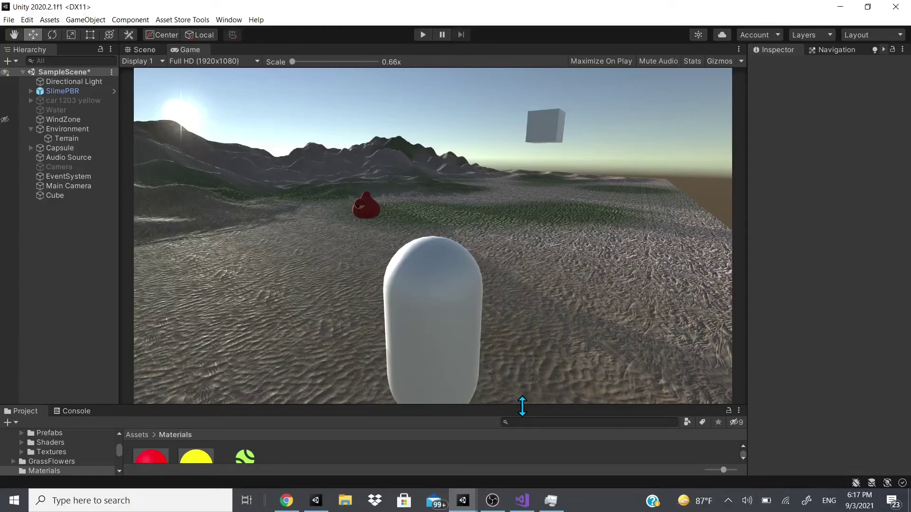
In the Scene view, drag the red SlimePBR down along Y to -0.121, keeping X 3.23, Z 3.47
{"action": "left_click", "coordinate": [142, 50]}
{"action": "middle_click_drag", "start_coordinate": [198, 89], "coordinate": [351, 305]}
{"action": "scroll", "coordinate": [352, 305], "scroll_direction": "up", "scroll_amount": 5}
{"action": "left_click", "coordinate": [336, 278]}
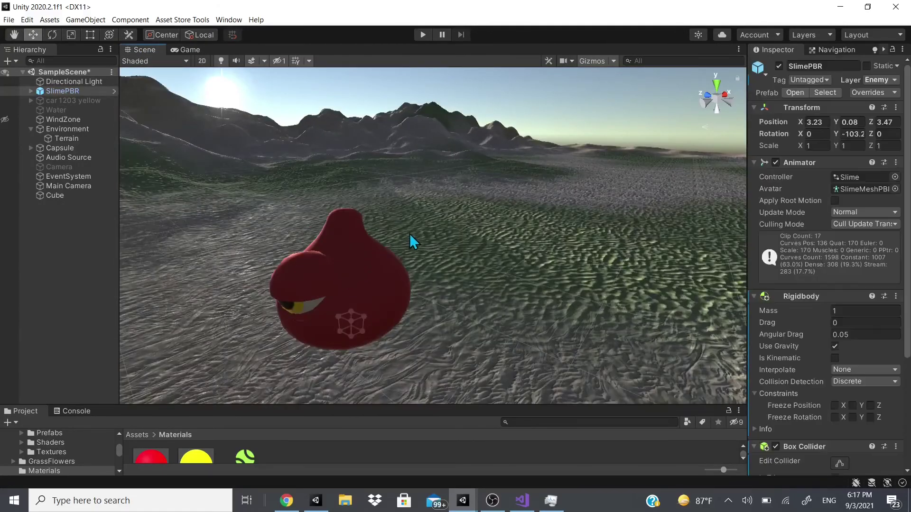
{"action": "scroll", "coordinate": [394, 261], "scroll_direction": "up", "scroll_amount": 3}
{"action": "scroll", "coordinate": [393, 261], "scroll_direction": "down", "scroll_amount": 3}
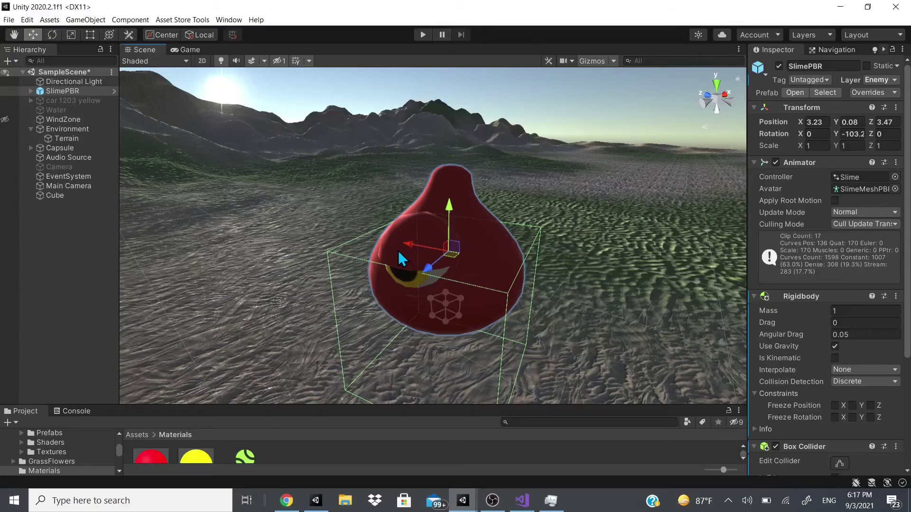
{"action": "scroll", "coordinate": [425, 247], "scroll_direction": "down", "scroll_amount": 2}
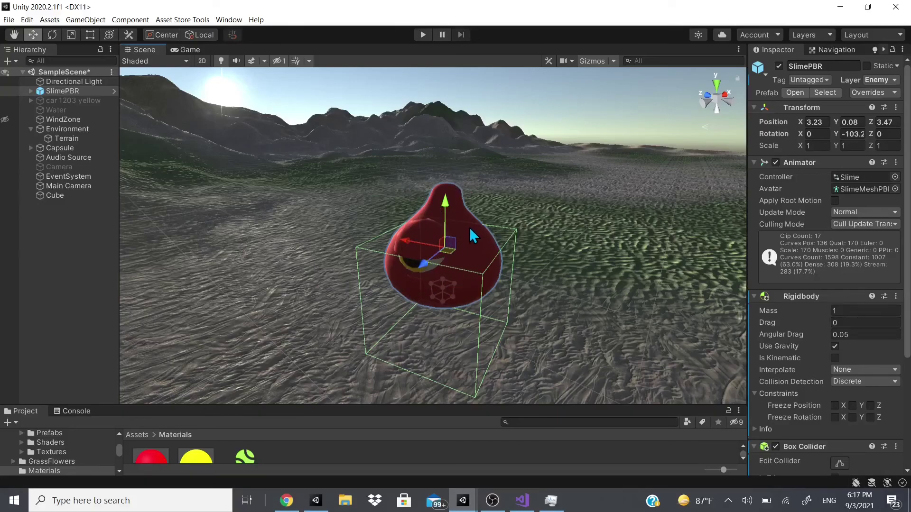
{"action": "scroll", "coordinate": [468, 227], "scroll_direction": "down", "scroll_amount": 1}
{"action": "left_click_drag", "start_coordinate": [448, 223], "coordinate": [439, 287]}
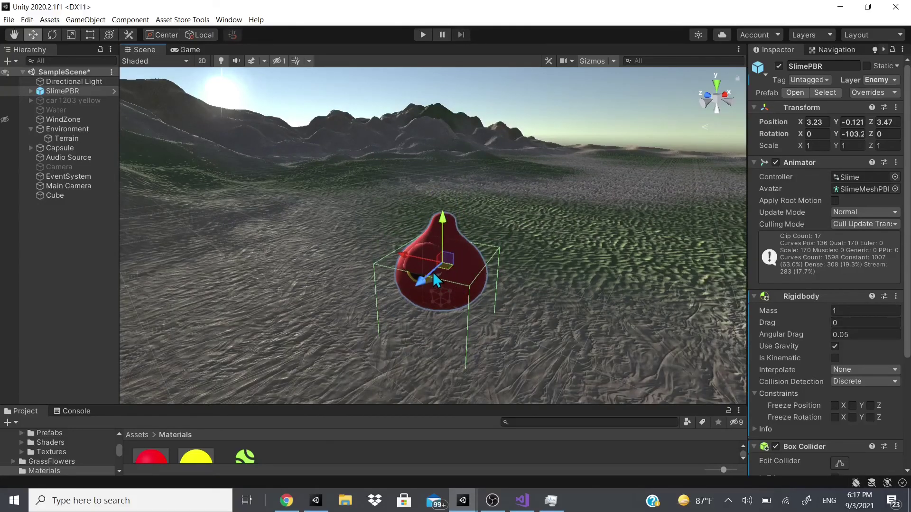
{"action": "scroll", "coordinate": [278, 169], "scroll_direction": "down", "scroll_amount": 5}
{"action": "middle_click_drag", "start_coordinate": [596, 240], "coordinate": [504, 198]}
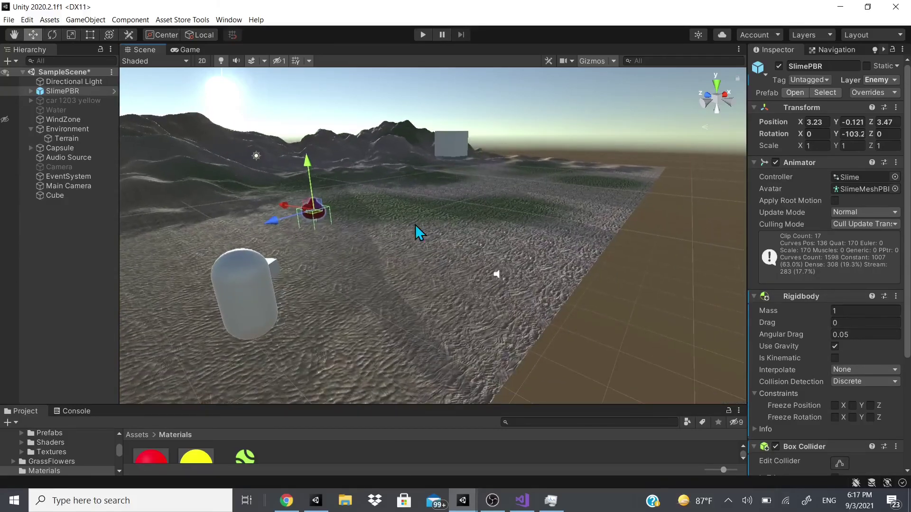